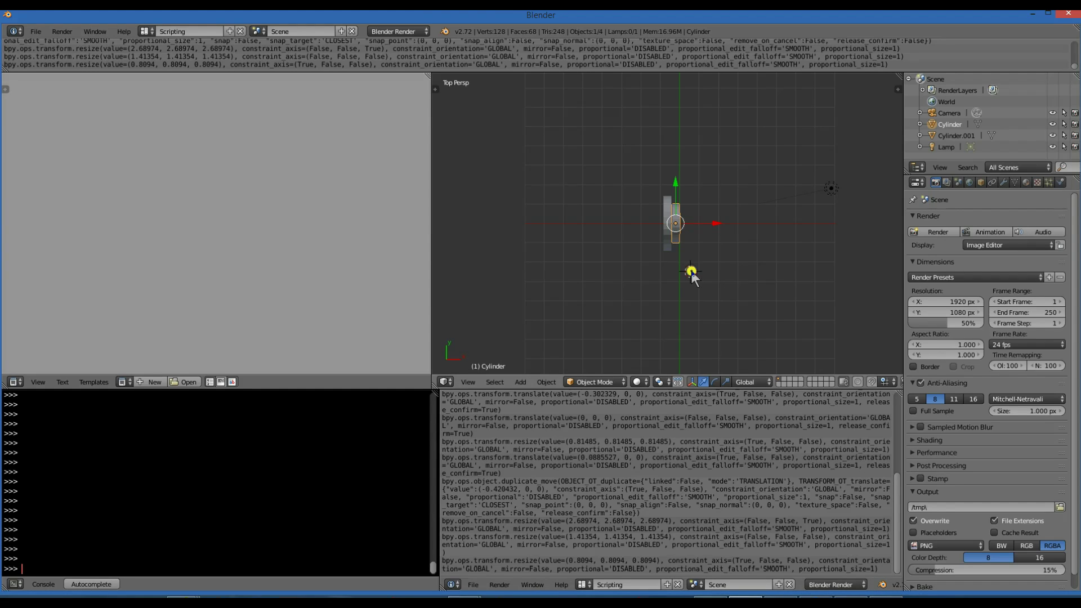
{"action": "scroll", "coordinate": [692, 271], "scroll_direction": "up", "scroll_amount": 2}
{"action": "scroll", "coordinate": [691, 271], "scroll_direction": "up", "scroll_amount": 4}
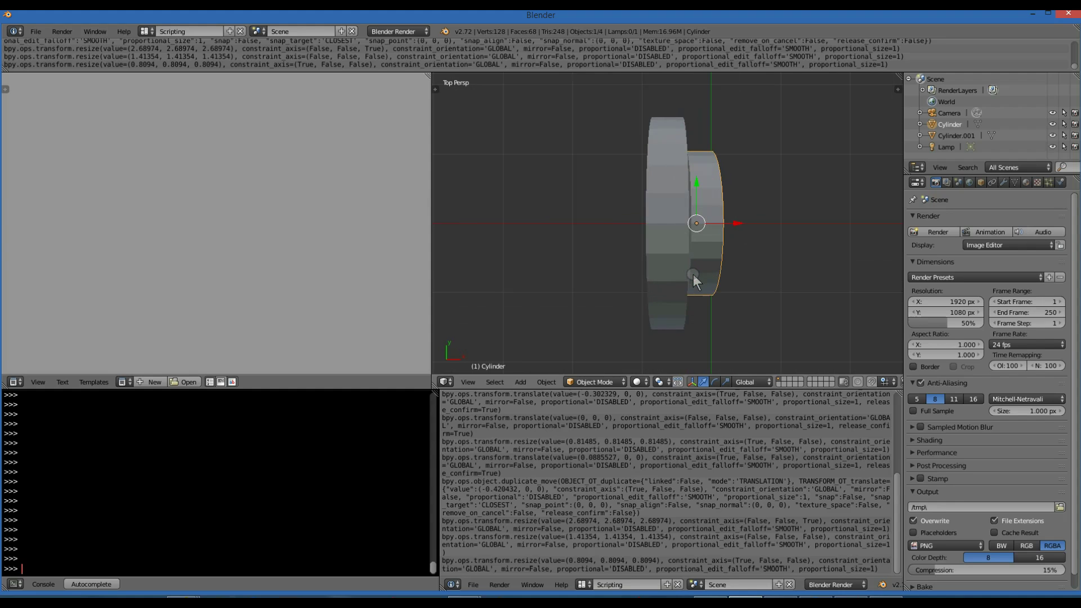
{"action": "scroll", "coordinate": [693, 275], "scroll_direction": "down", "scroll_amount": 3}
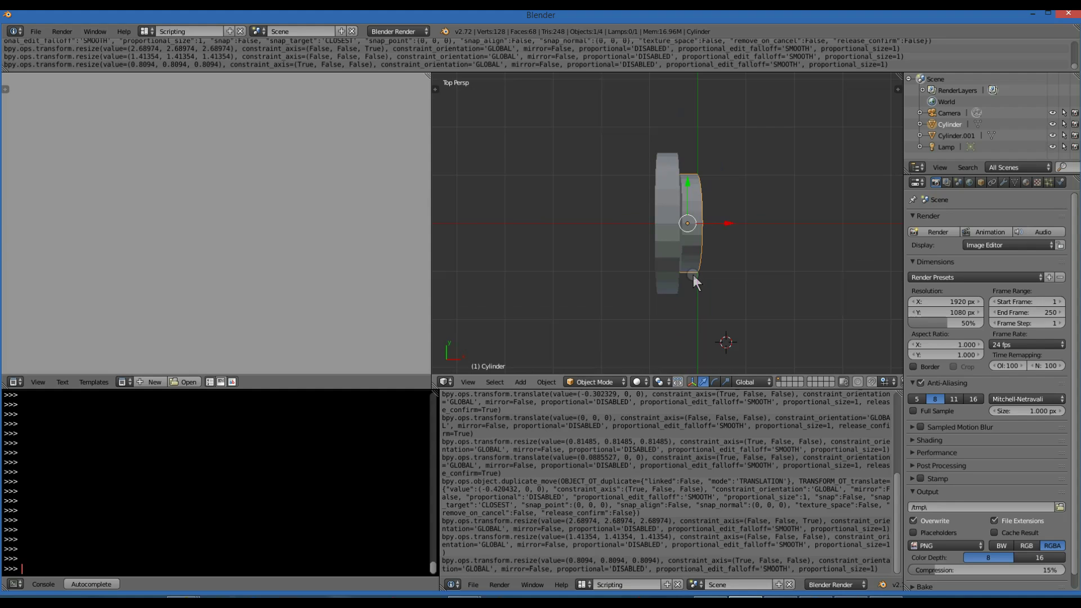
Nudge Cylinder.001 slightly left along X, then reselect the original Cylinder.
{"action": "right_click", "coordinate": [668, 224]}
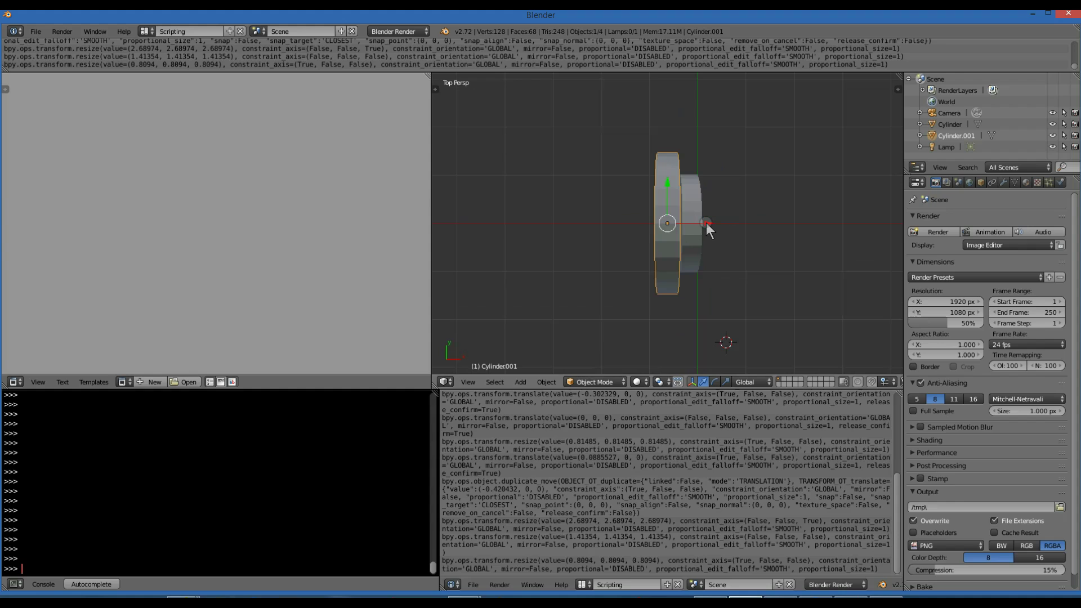
{"action": "left_click_drag", "start_coordinate": [706, 222], "coordinate": [708, 224]}
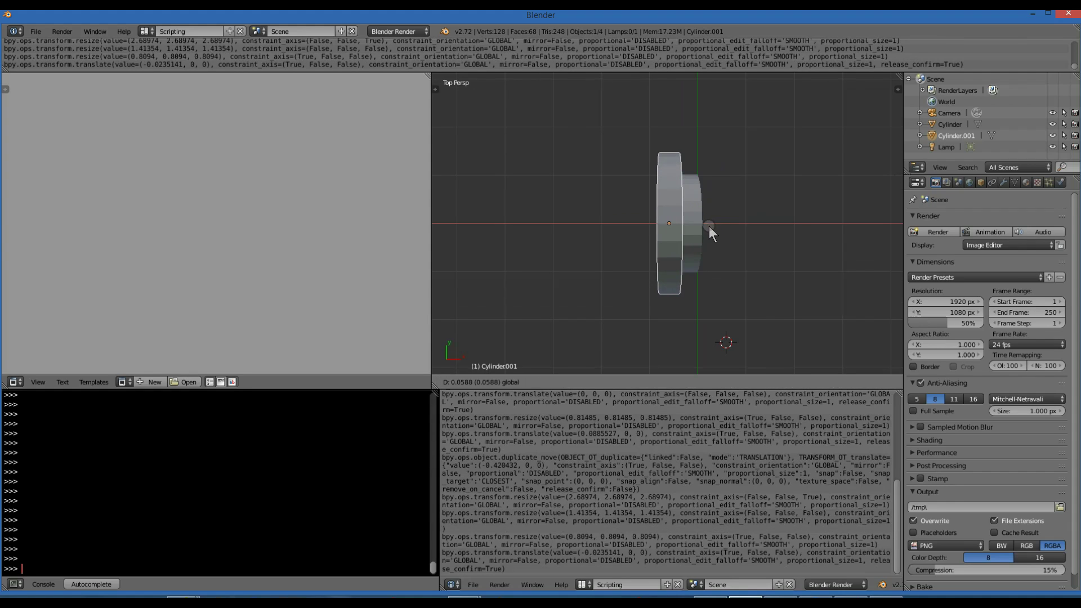
{"action": "left_click", "coordinate": [708, 226]}
{"action": "right_click", "coordinate": [691, 226]}
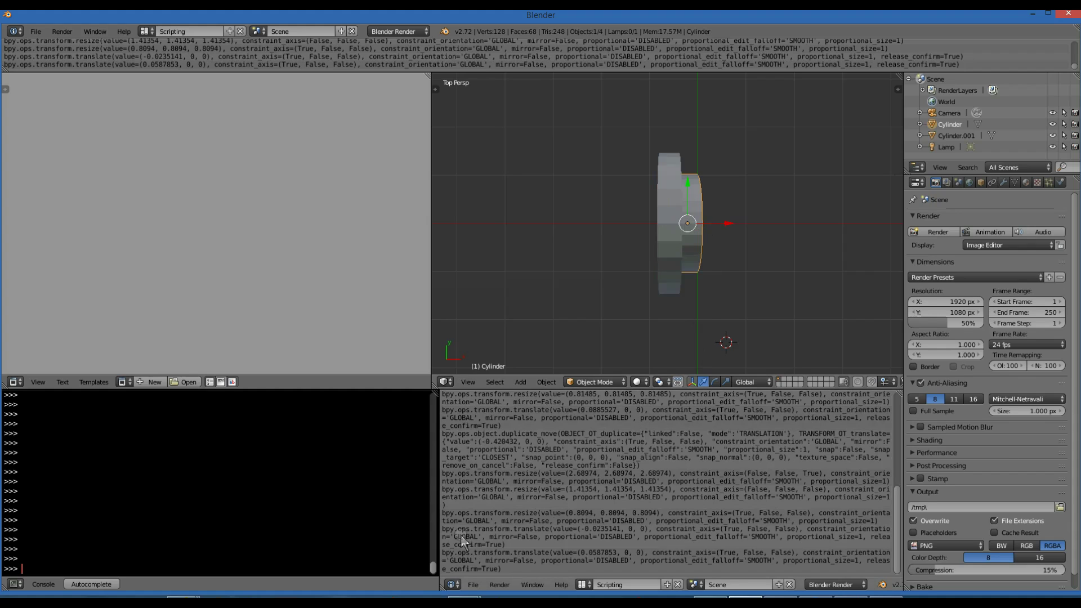
Switch the lower-right editor area to the Info log.
{"action": "left_click", "coordinate": [453, 584]}
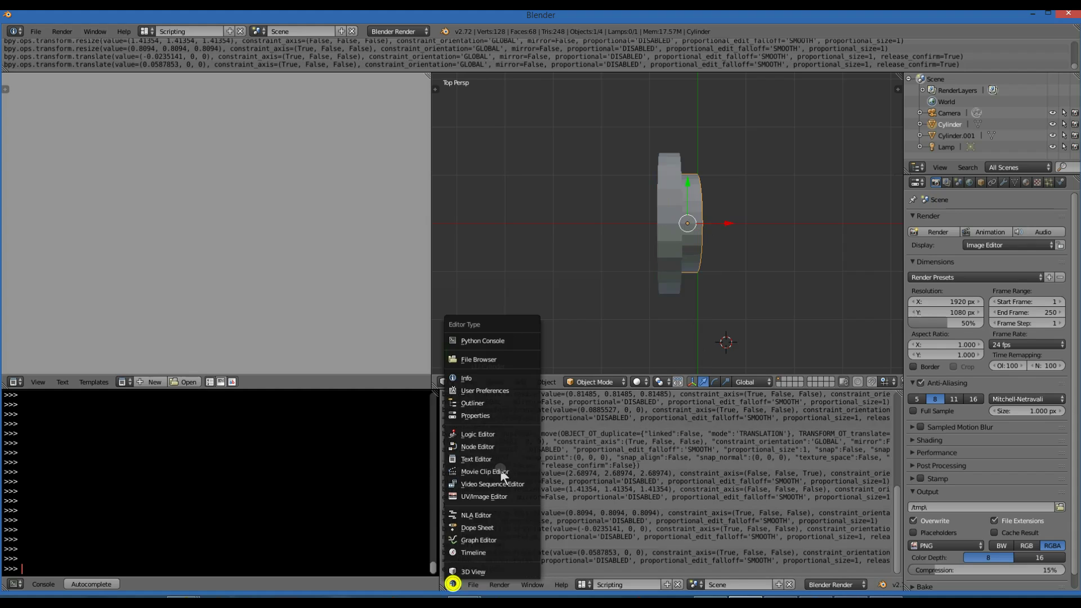
{"action": "left_click", "coordinate": [503, 379]}
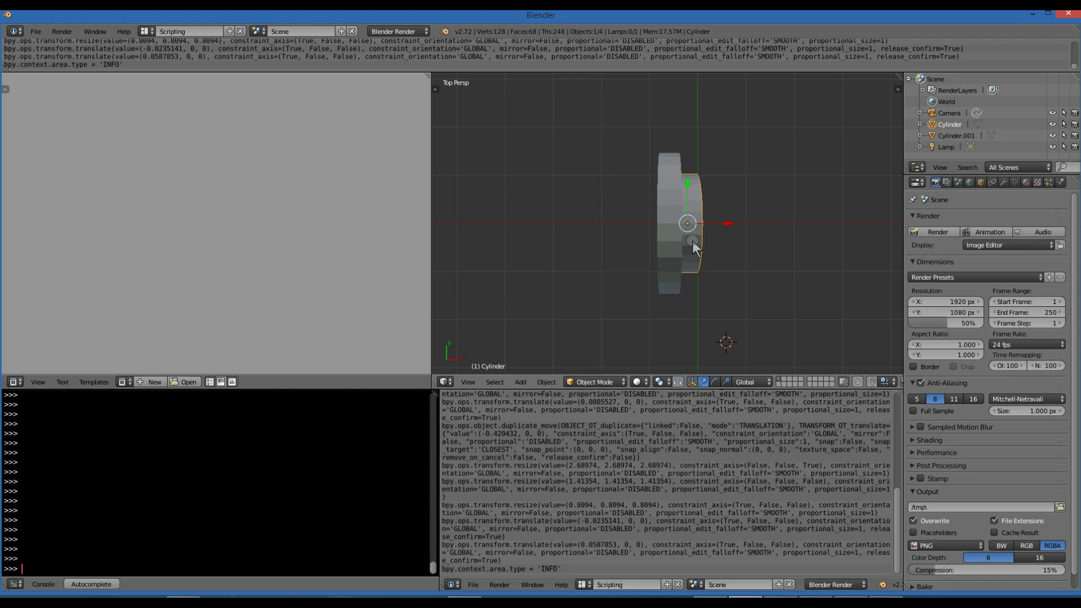
Duplicate the cylinder along X and highlight its duplicate_move line in the Info log.
{"action": "key", "text": "shift+d"}
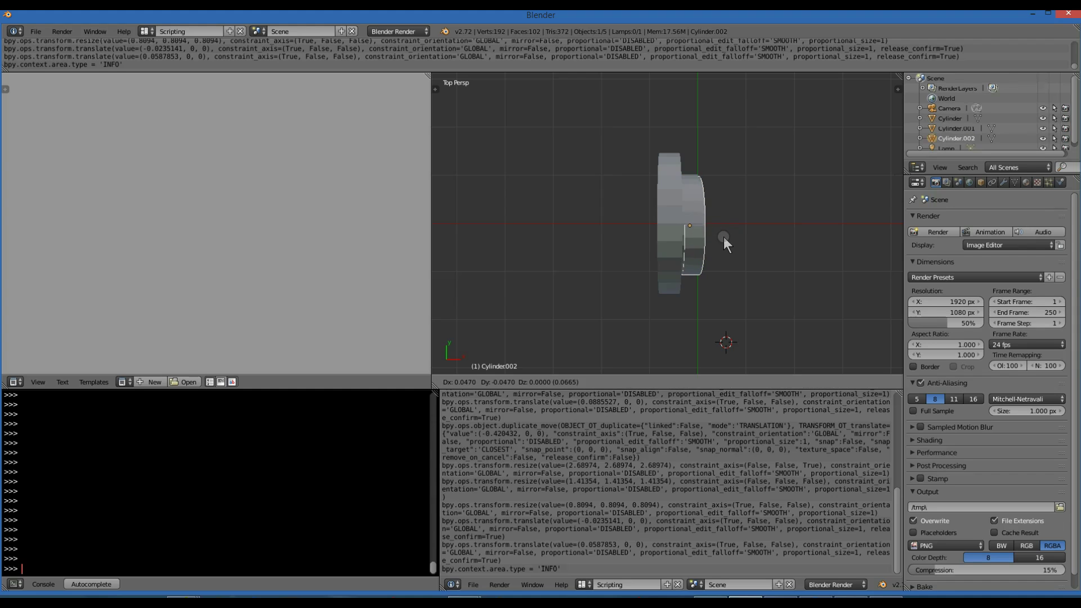
{"action": "key", "text": "x"}
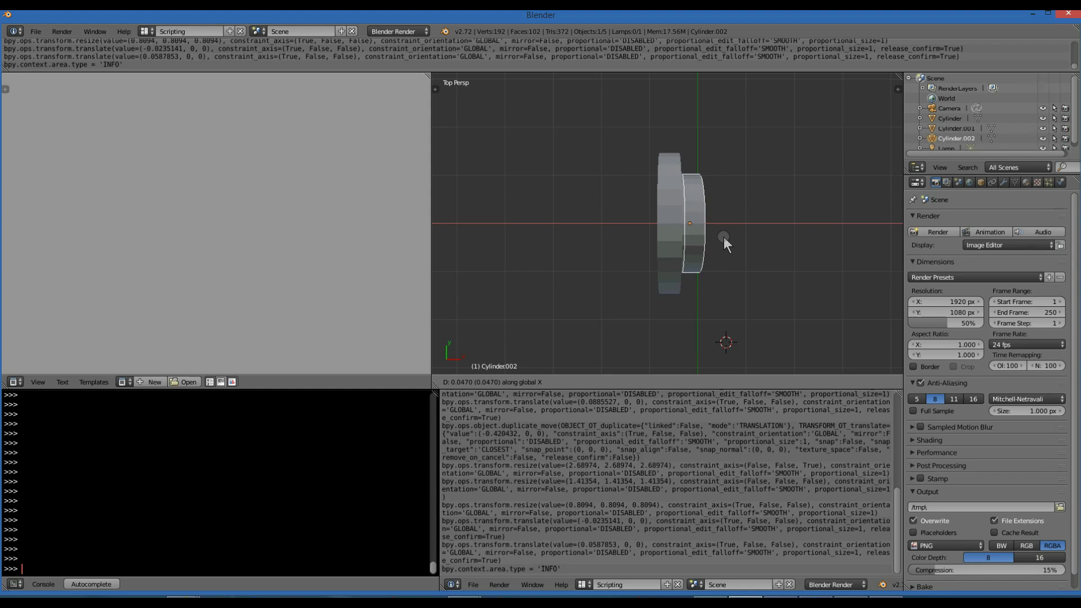
{"action": "left_click", "coordinate": [686, 236]}
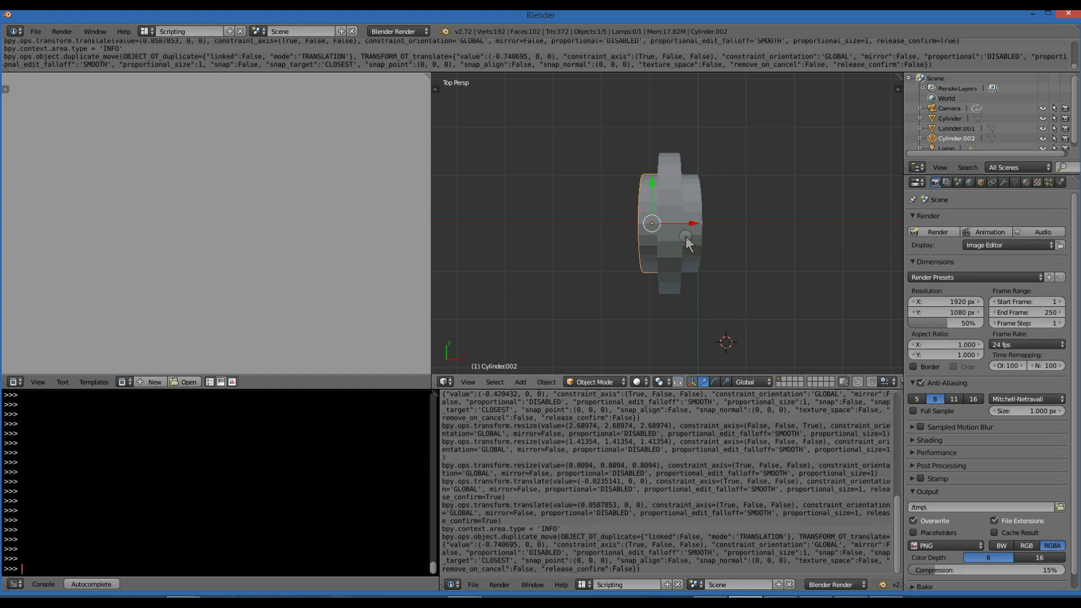
{"action": "left_click", "coordinate": [566, 556]}
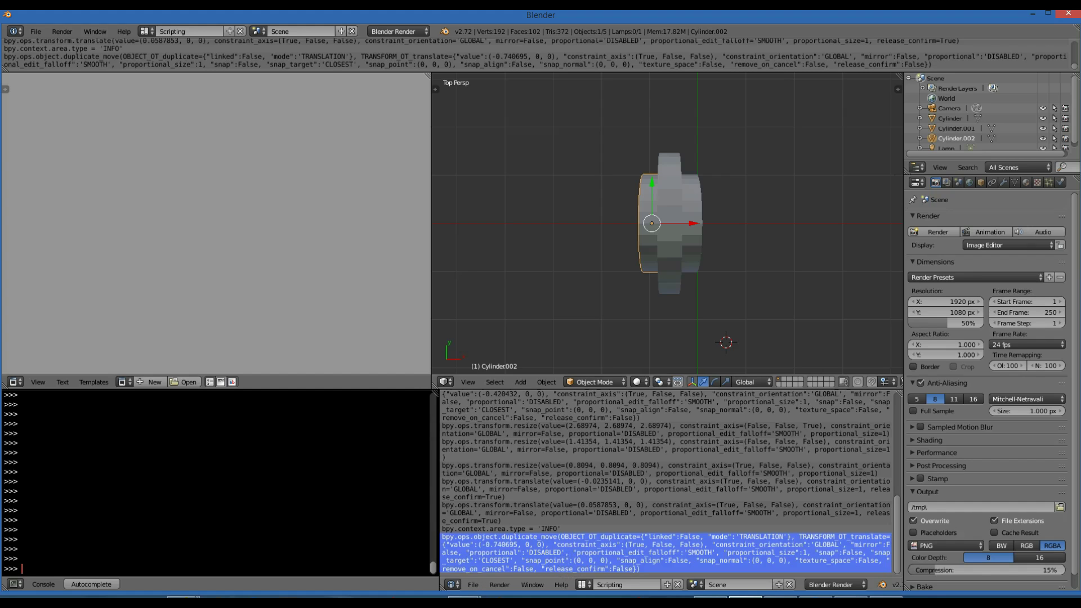
{"action": "right_click", "coordinate": [460, 595]}
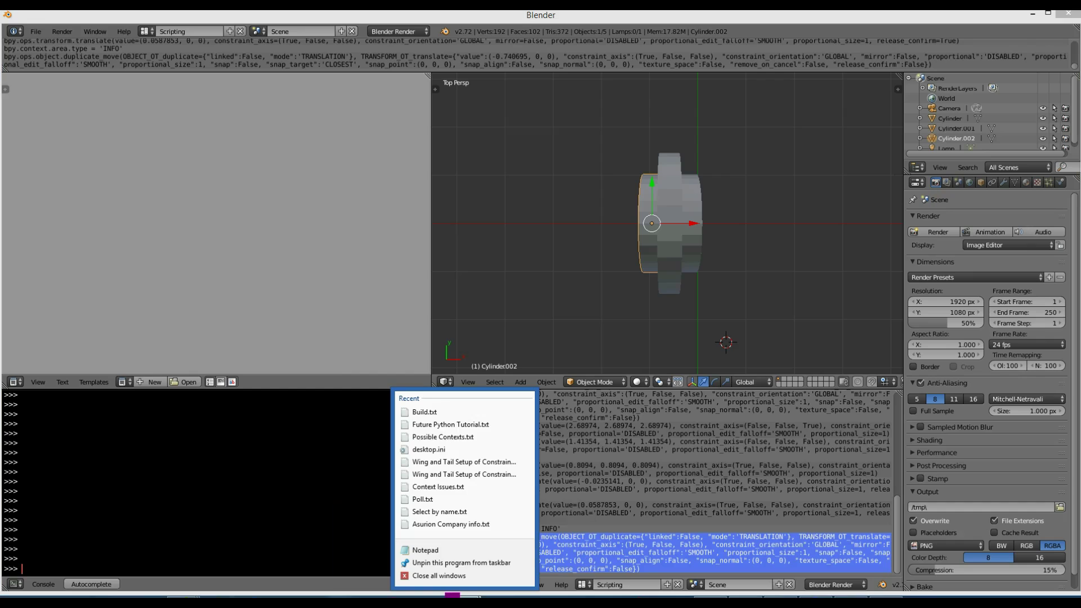
In a new Notepad document, write 'for x in range(12):' above the indented duplicate_move command.
{"action": "left_click", "coordinate": [461, 550]}
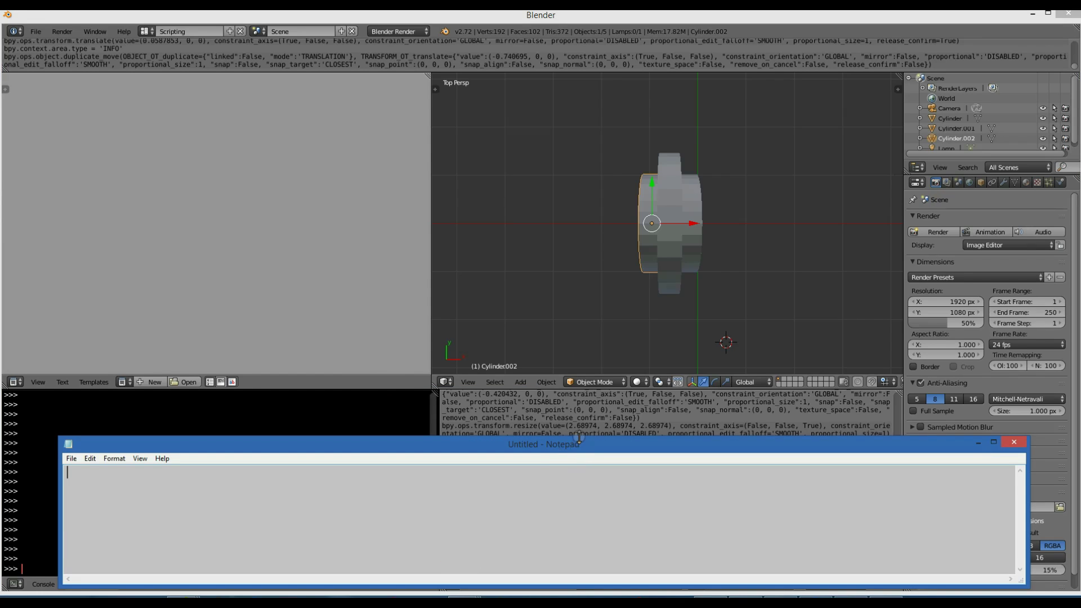
{"action": "key", "text": "ctrl+v"}
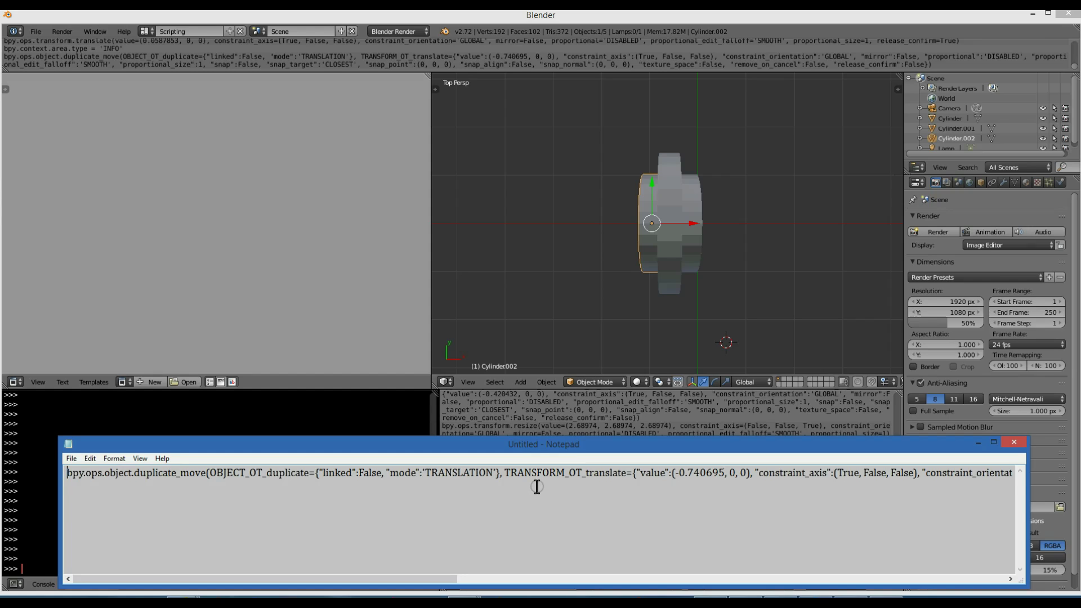
{"action": "key", "text": "Return"}
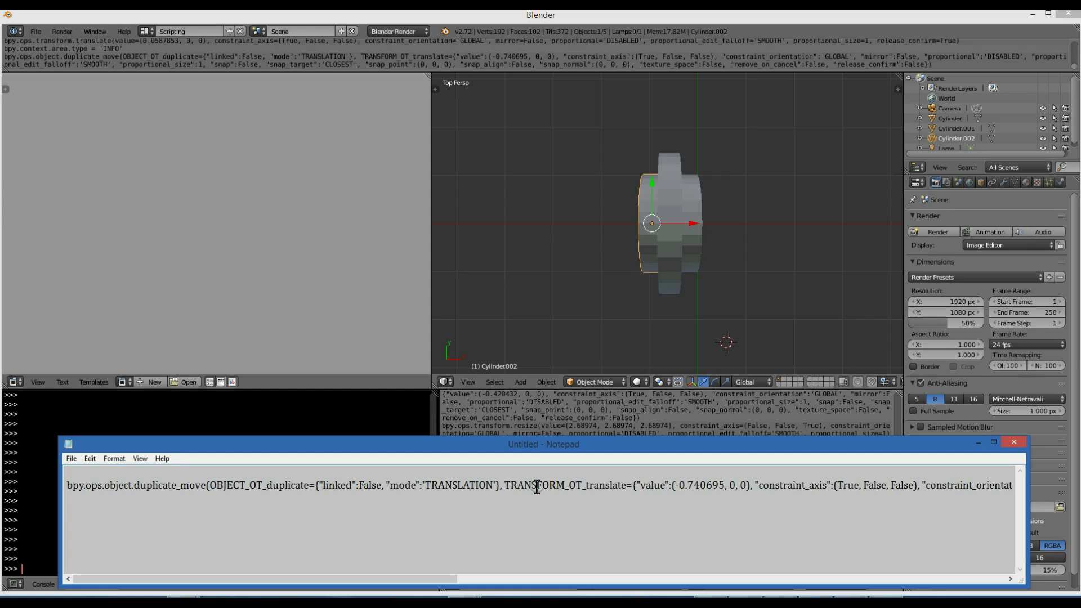
{"action": "type", "text": "fo"}
{"action": "type", "text": "r x "}
{"action": "type", "text": "in ra"}
{"action": "type", "text": "nge"}
{"action": "type", "text": "("}
{"action": "type", "text": "12"}
{"action": "type", "text": ")"}
{"action": "type", "text": ":"}
{"action": "key", "text": "Right"}
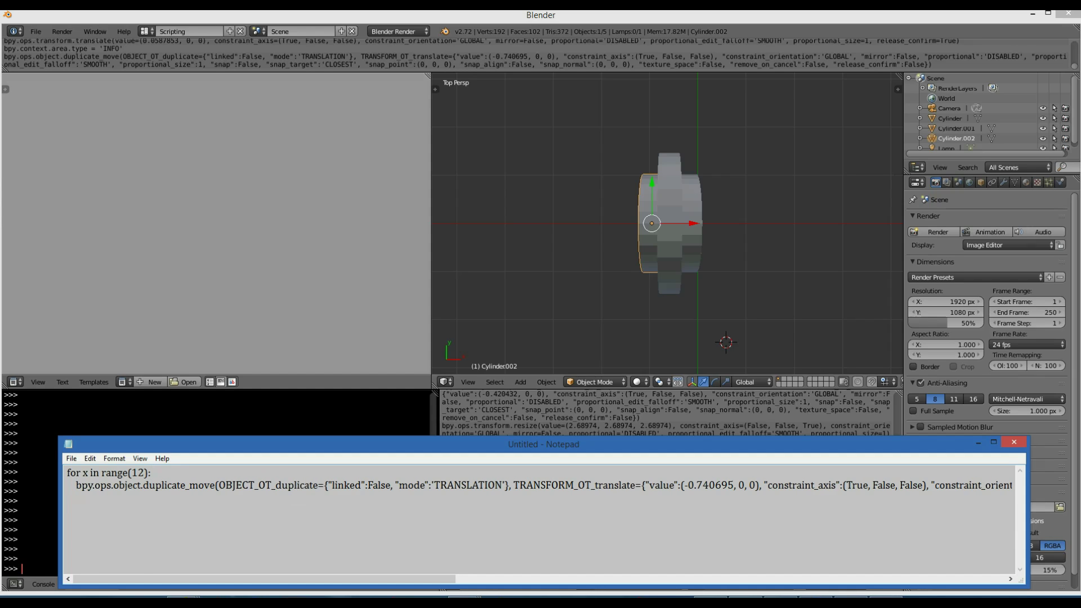
{"action": "key", "text": "ctrl+a"}
{"action": "key", "text": "ctrl+c"}
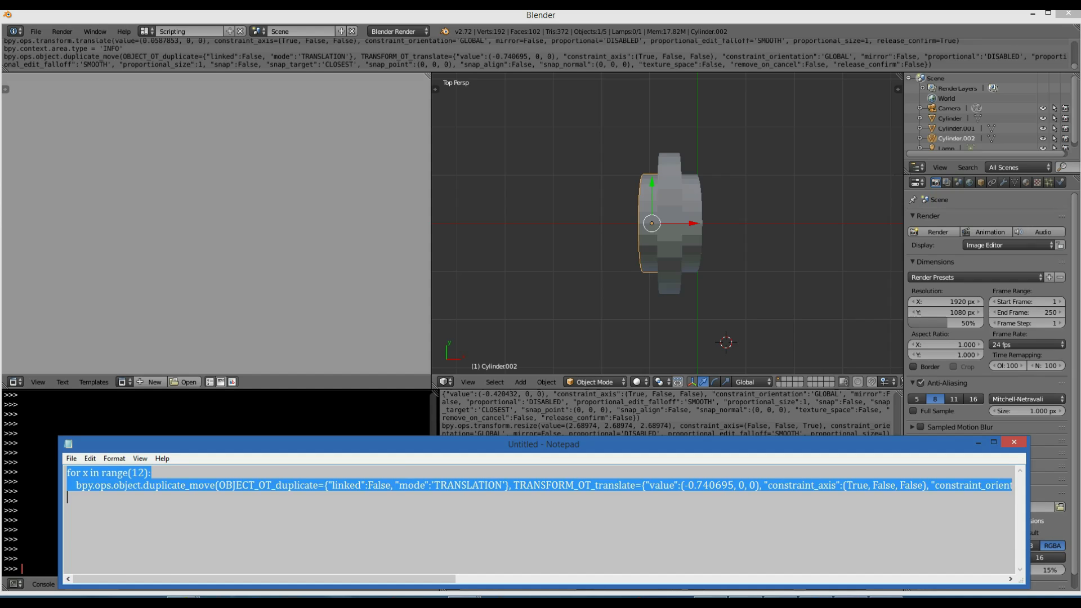
{"action": "left_click", "coordinate": [48, 518]}
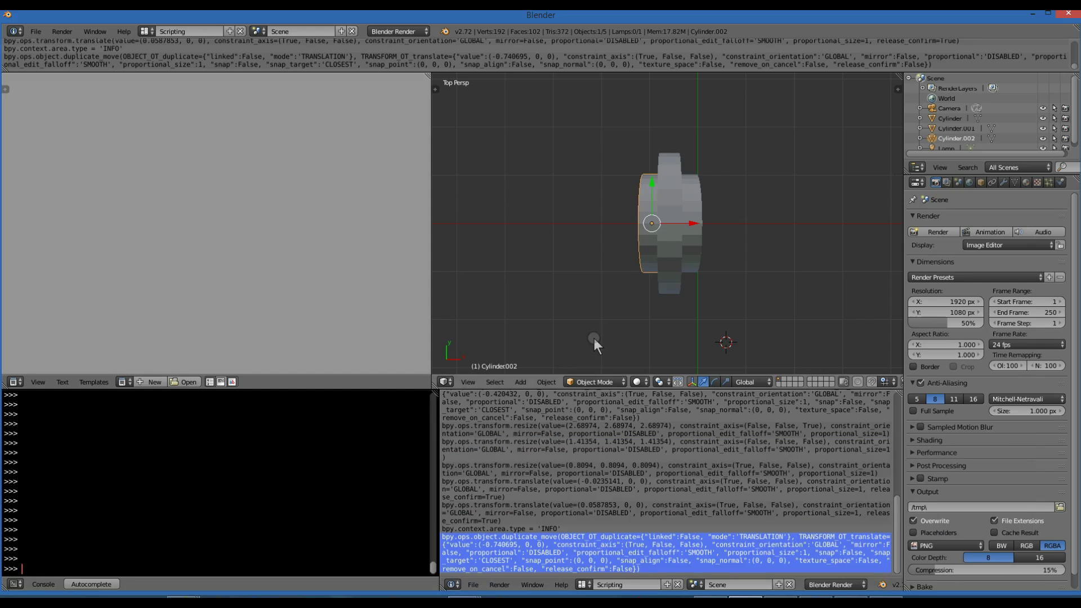
{"action": "scroll", "coordinate": [594, 338], "scroll_direction": "down", "scroll_amount": 4}
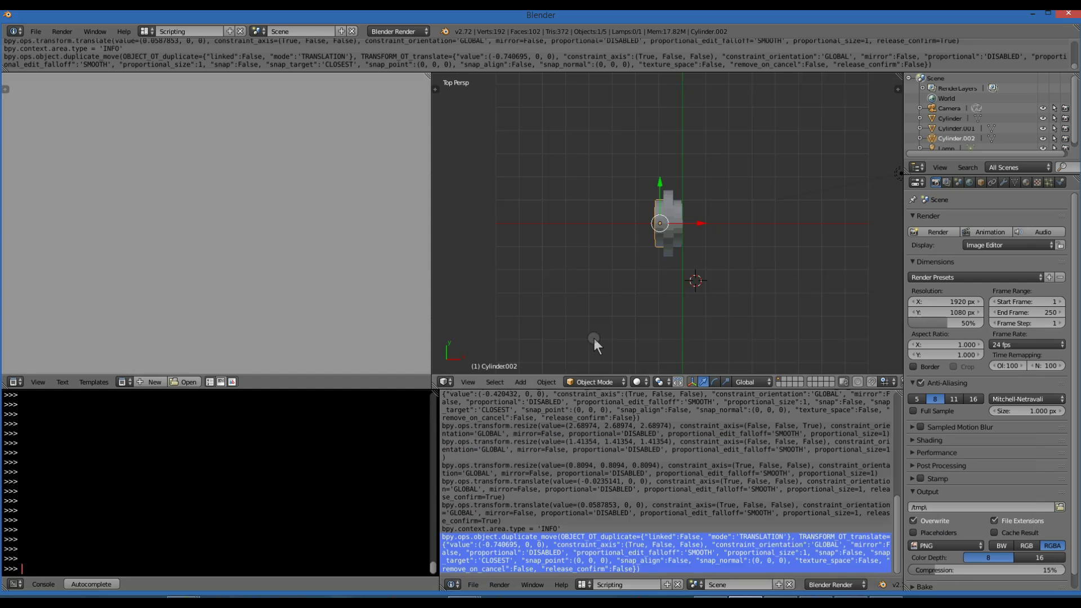
{"action": "scroll", "coordinate": [594, 339], "scroll_direction": "down", "scroll_amount": 1}
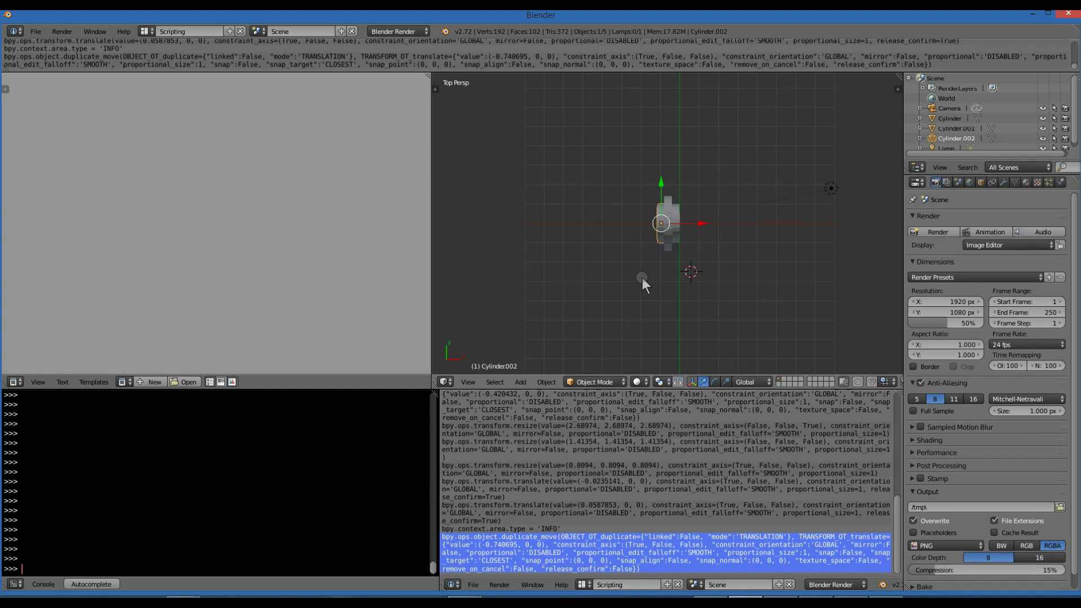
{"action": "left_click", "coordinate": [182, 571]}
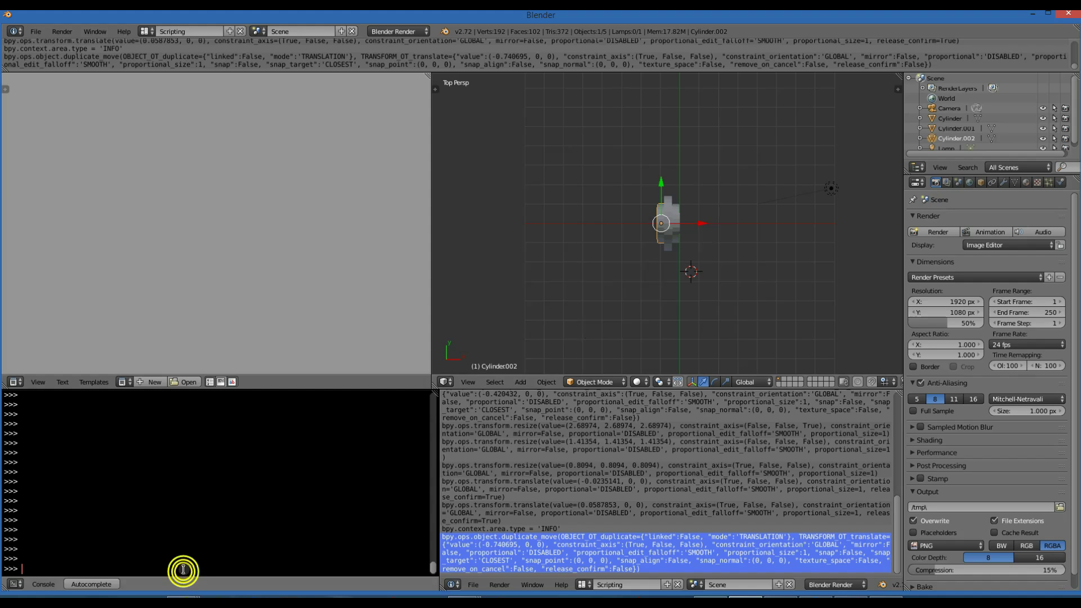
{"action": "key", "text": "ctrl+v"}
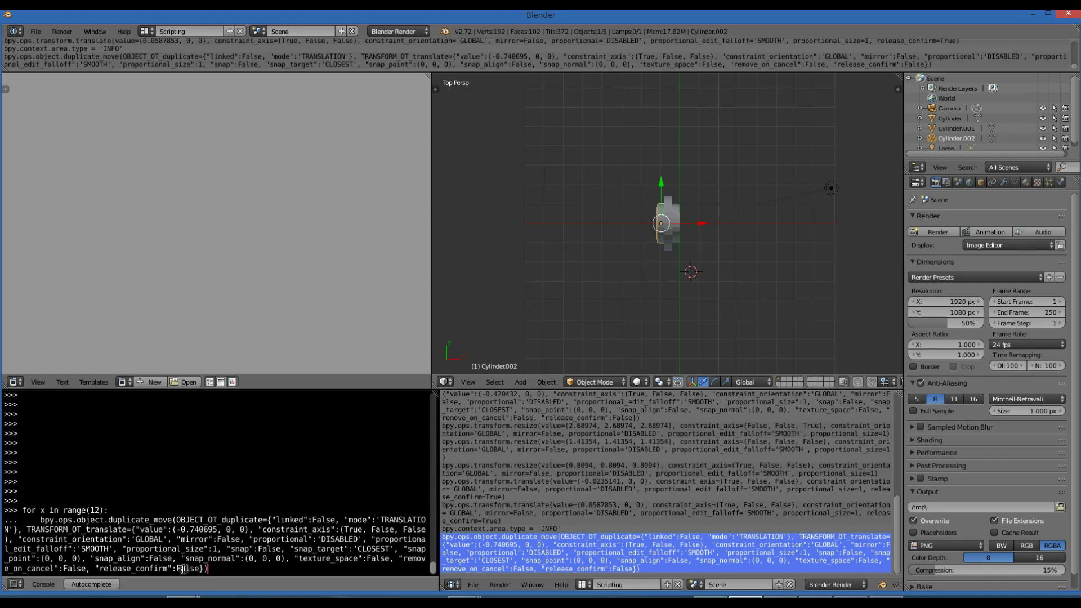
{"action": "key", "text": "Return"}
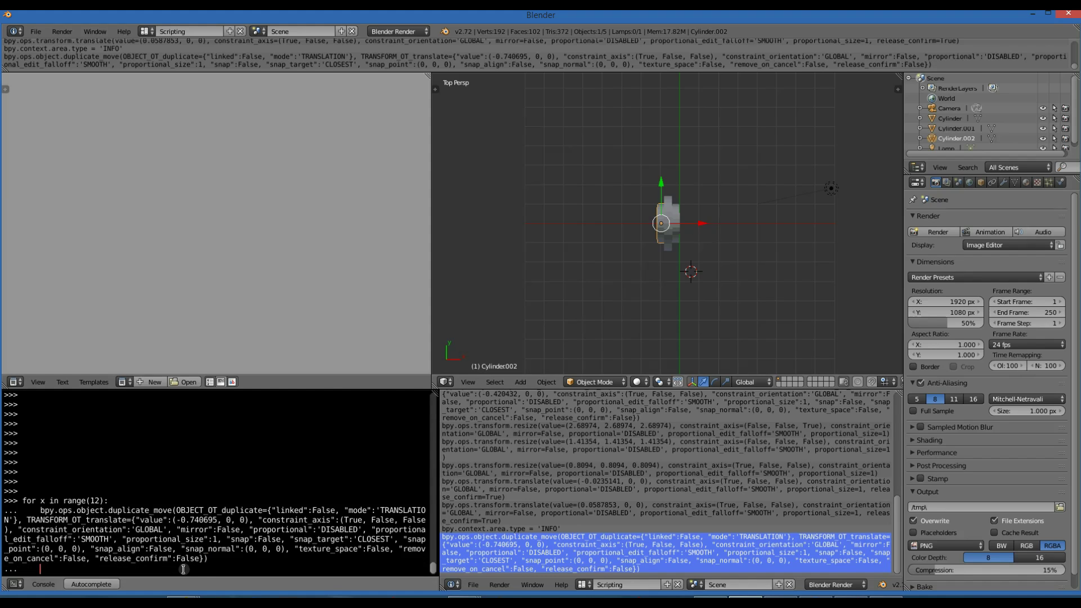
{"action": "key", "text": "Return"}
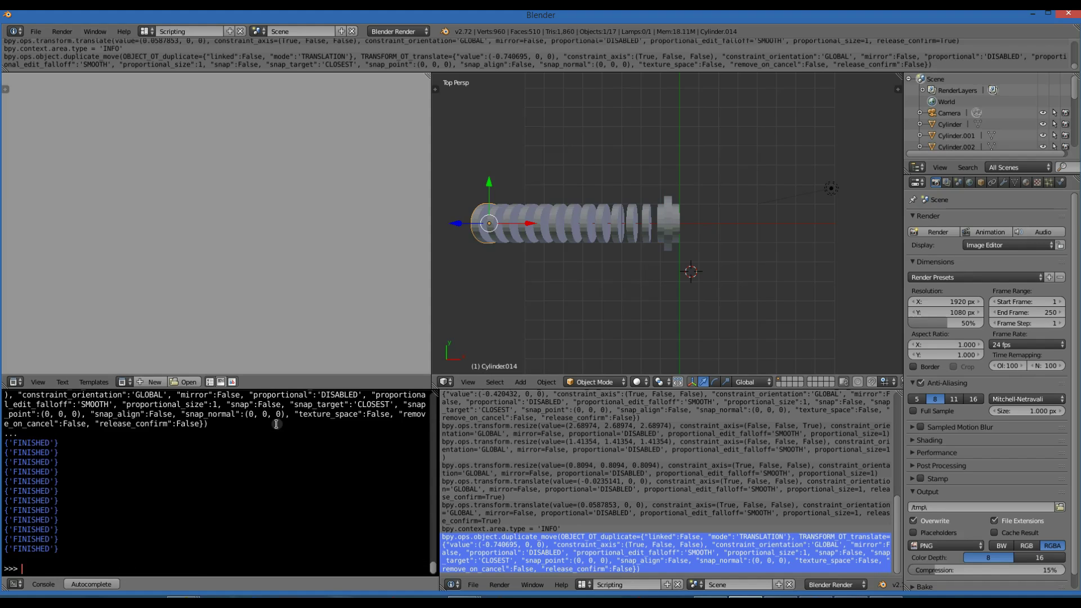
{"action": "right_click", "coordinate": [670, 201]}
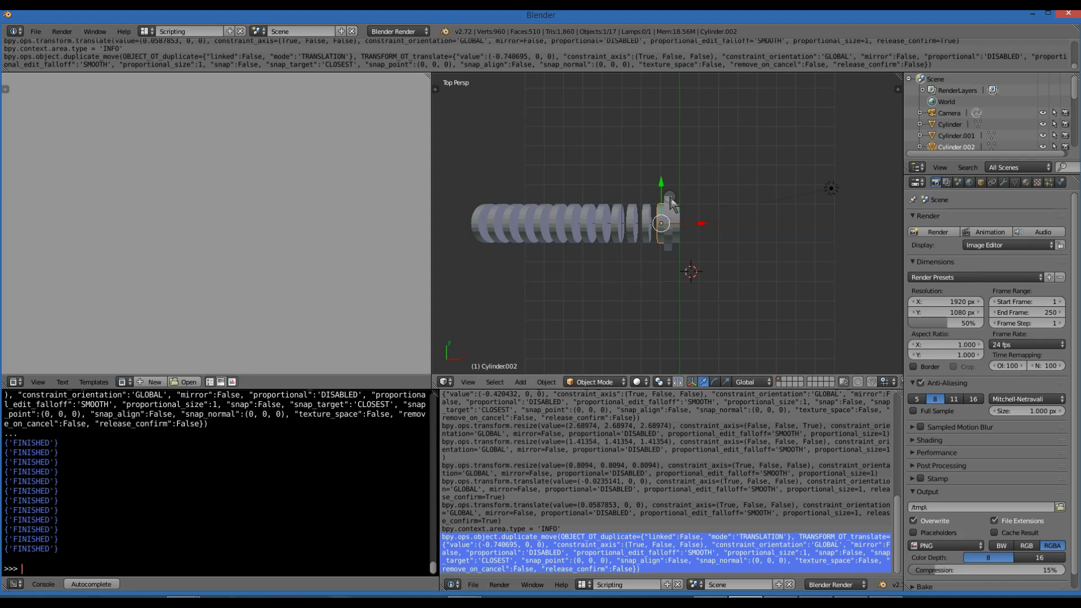
{"action": "left_click", "coordinate": [667, 244]}
{"action": "scroll", "coordinate": [668, 245], "scroll_direction": "up", "scroll_amount": 1}
{"action": "scroll", "coordinate": [667, 258], "scroll_direction": "up", "scroll_amount": 1}
{"action": "right_click", "coordinate": [667, 268]}
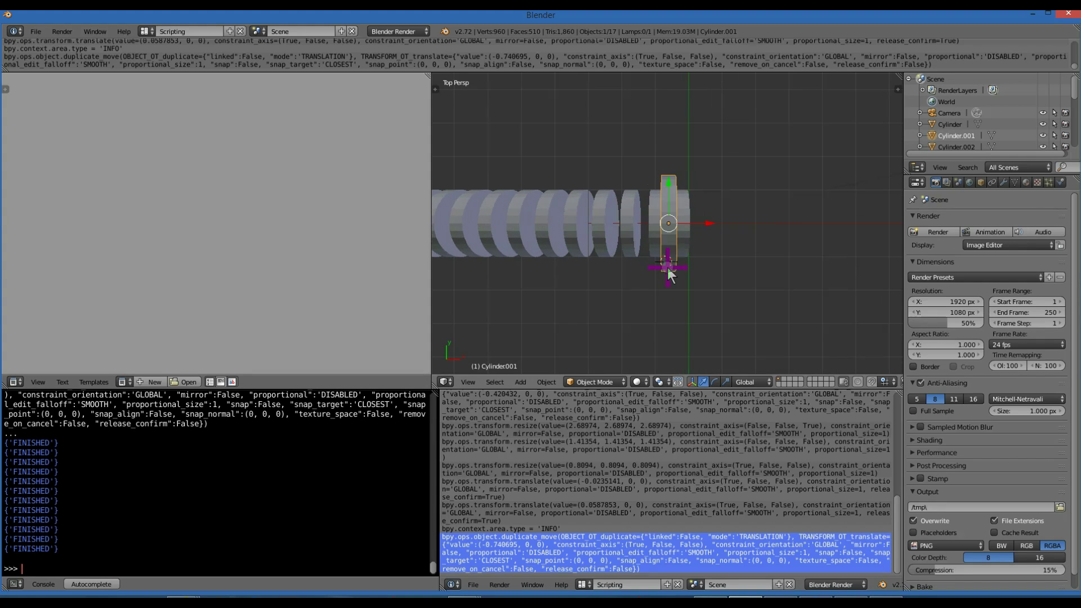
{"action": "scroll", "coordinate": [664, 282], "scroll_direction": "down", "scroll_amount": 5}
{"action": "scroll", "coordinate": [665, 282], "scroll_direction": "down", "scroll_amount": 2}
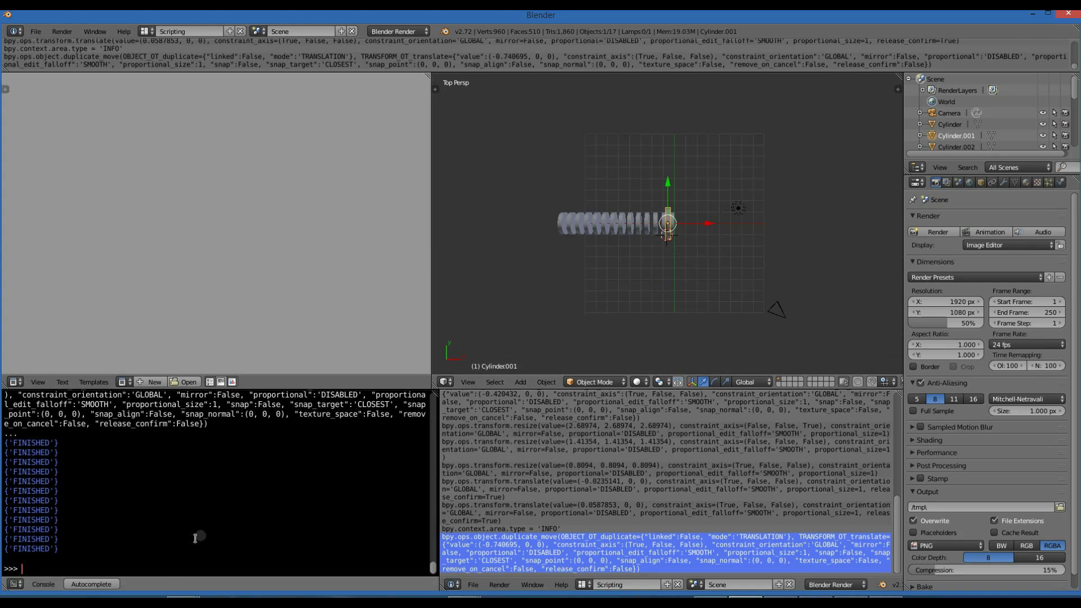
{"action": "left_click", "coordinate": [164, 566]}
{"action": "key", "text": "ctrl+v"}
{"action": "key", "text": "Return"}
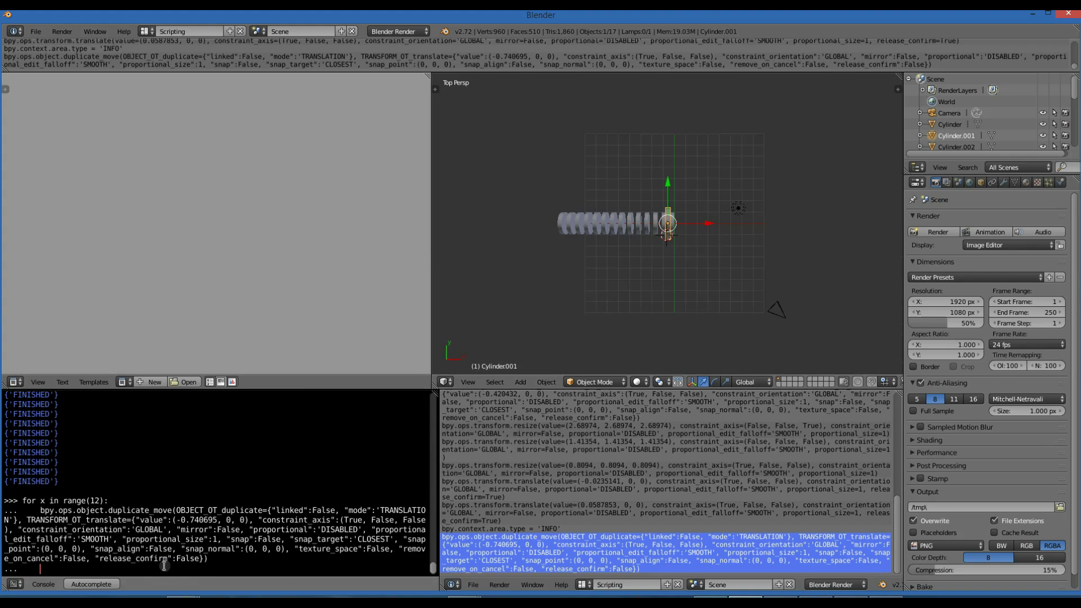
{"action": "key", "text": "Return"}
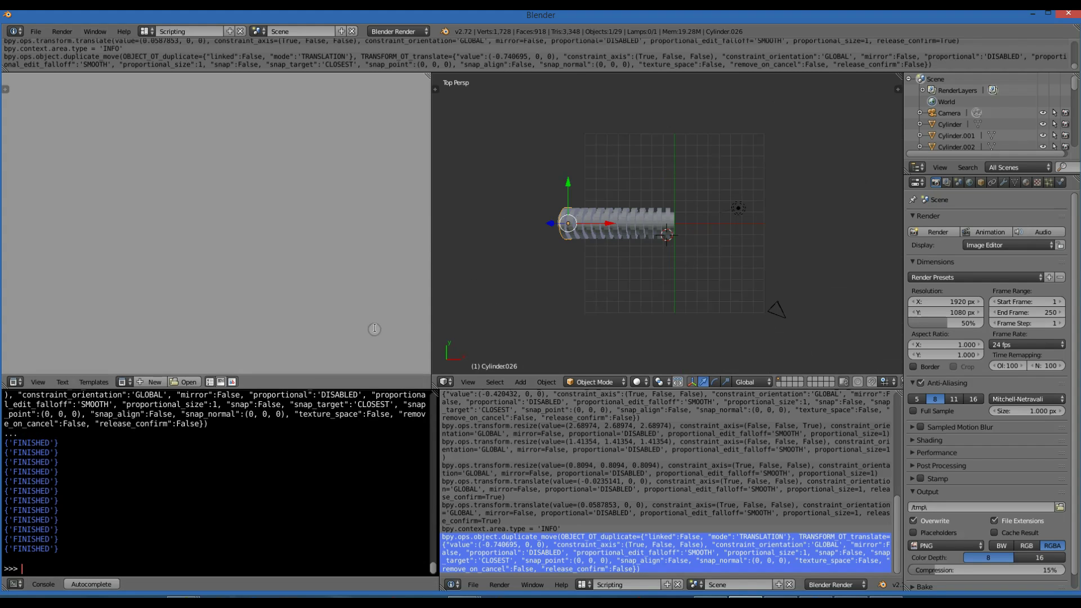
{"action": "scroll", "coordinate": [541, 301], "scroll_direction": "up", "scroll_amount": 3}
{"action": "scroll", "coordinate": [541, 300], "scroll_direction": "up", "scroll_amount": 1}
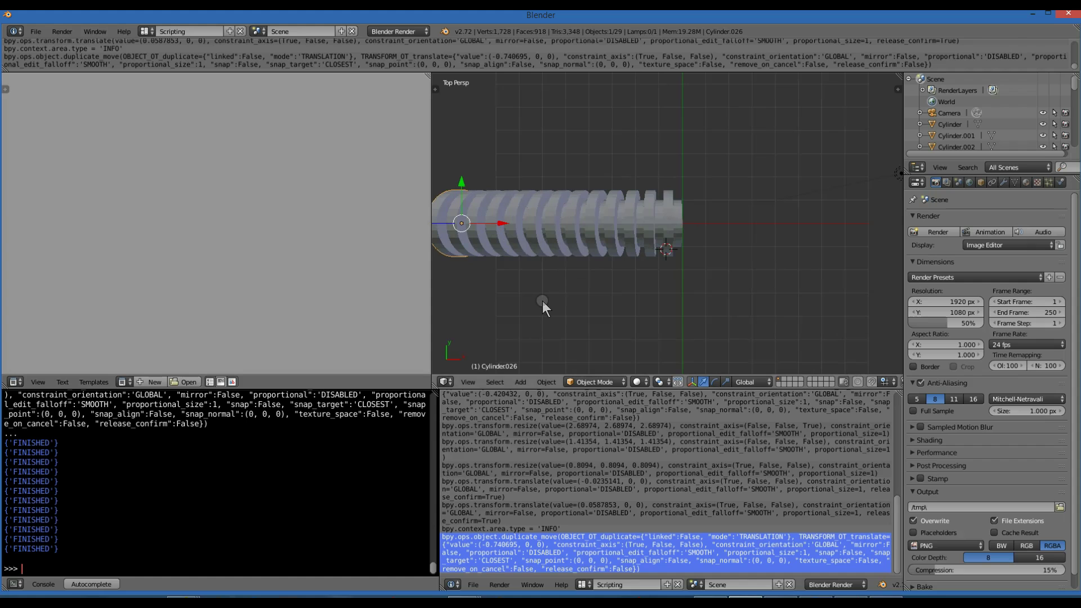
{"action": "key", "text": "ctrl+z"}
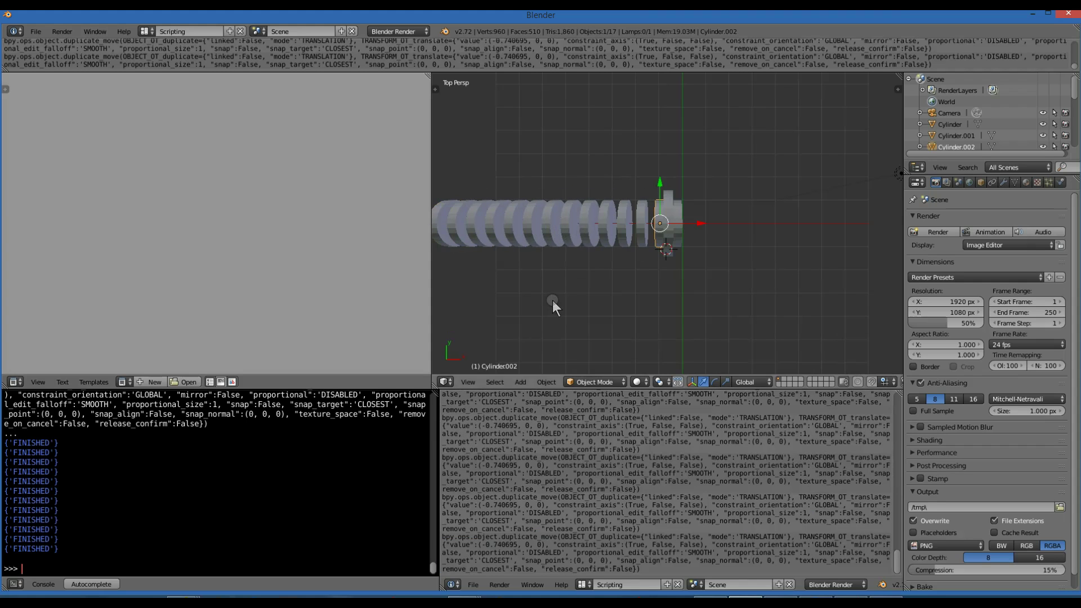
{"action": "key", "text": "ctrl+z"}
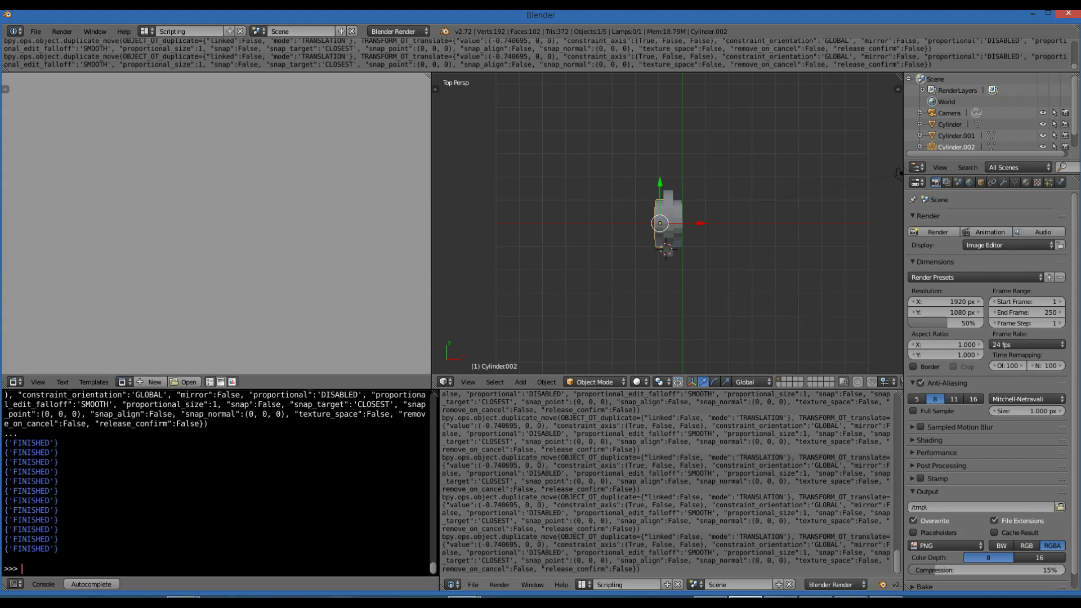
{"action": "mouse_move", "coordinate": [464, 598]}
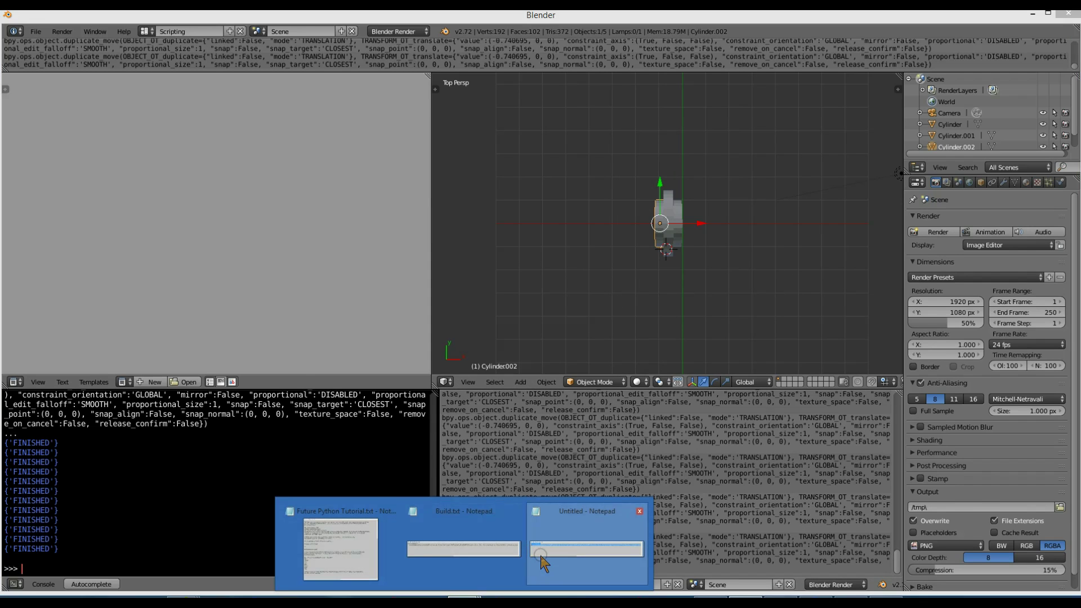
Replace the 0 after -0.740695 with .4 in Notepad and copy the whole loop.
{"action": "left_click", "coordinate": [545, 552]}
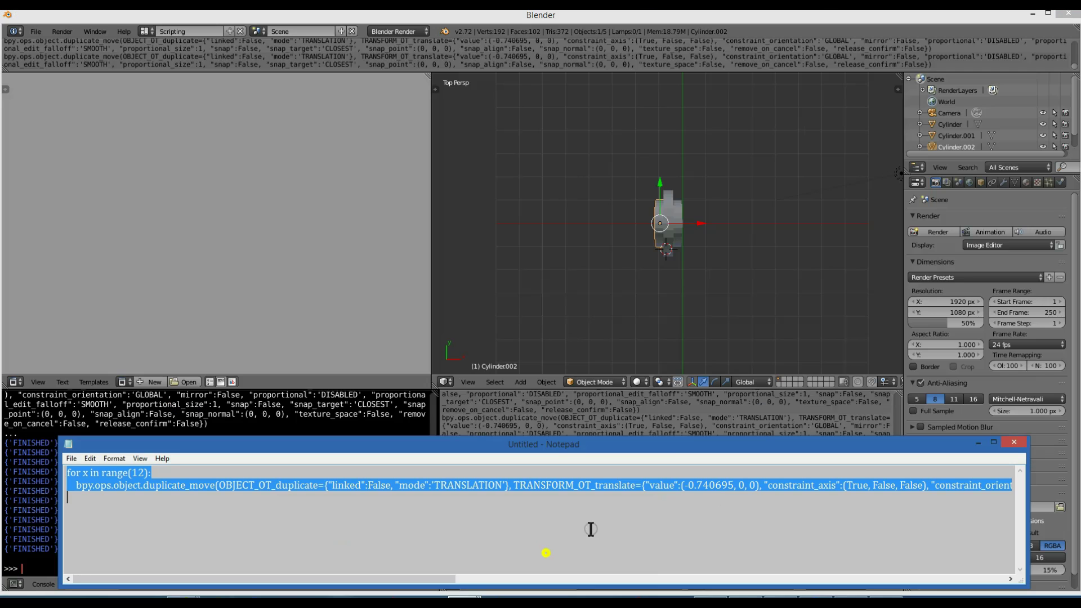
{"action": "left_click", "coordinate": [736, 487]}
{"action": "key", "text": "shift+Right"}
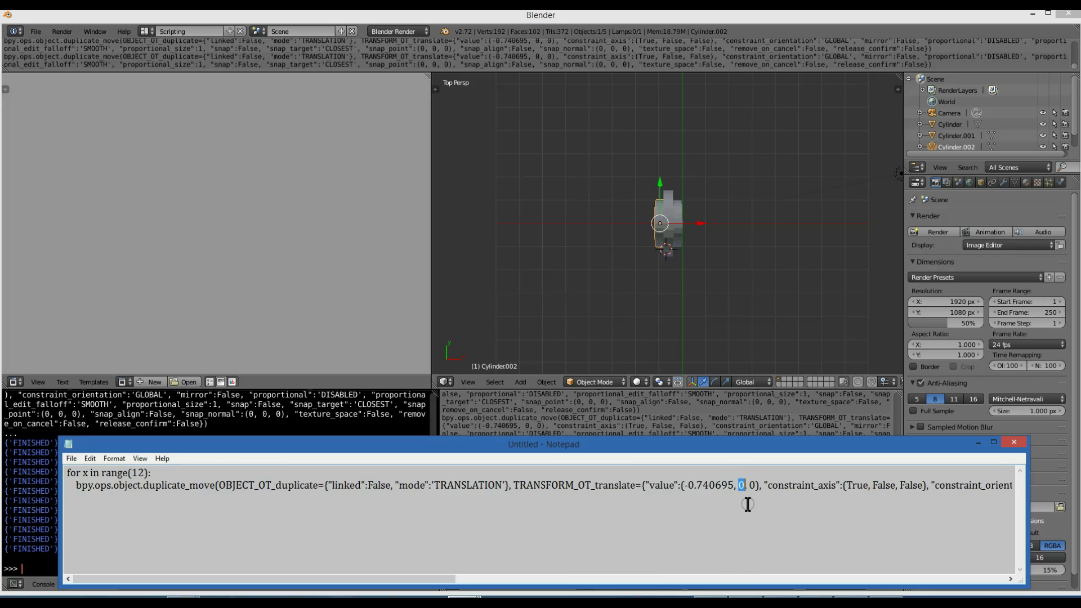
{"action": "key", "text": "BackSpace"}
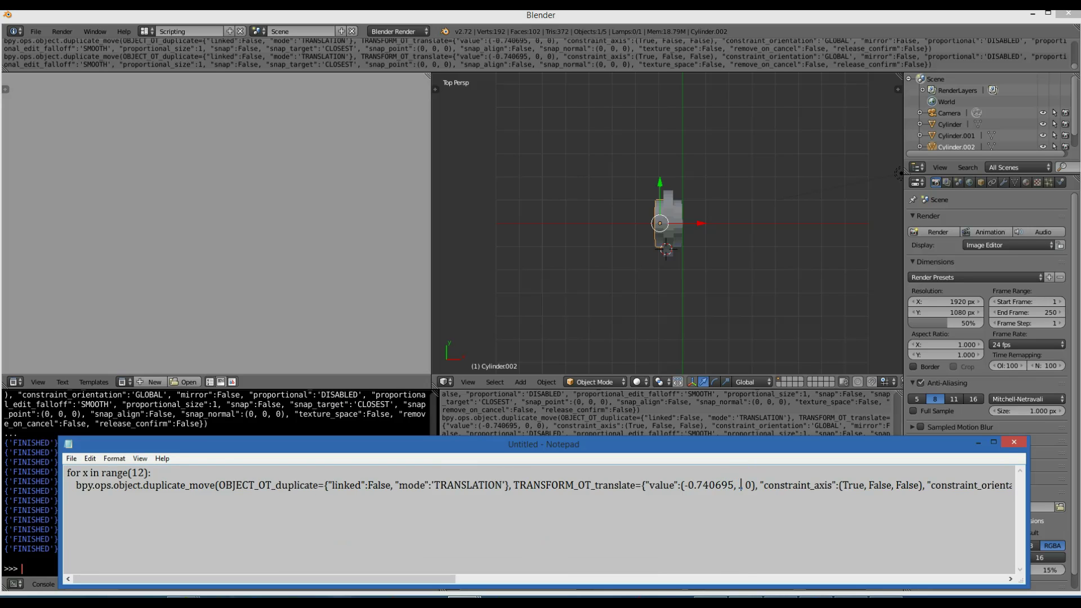
{"action": "type", "text": "4"}
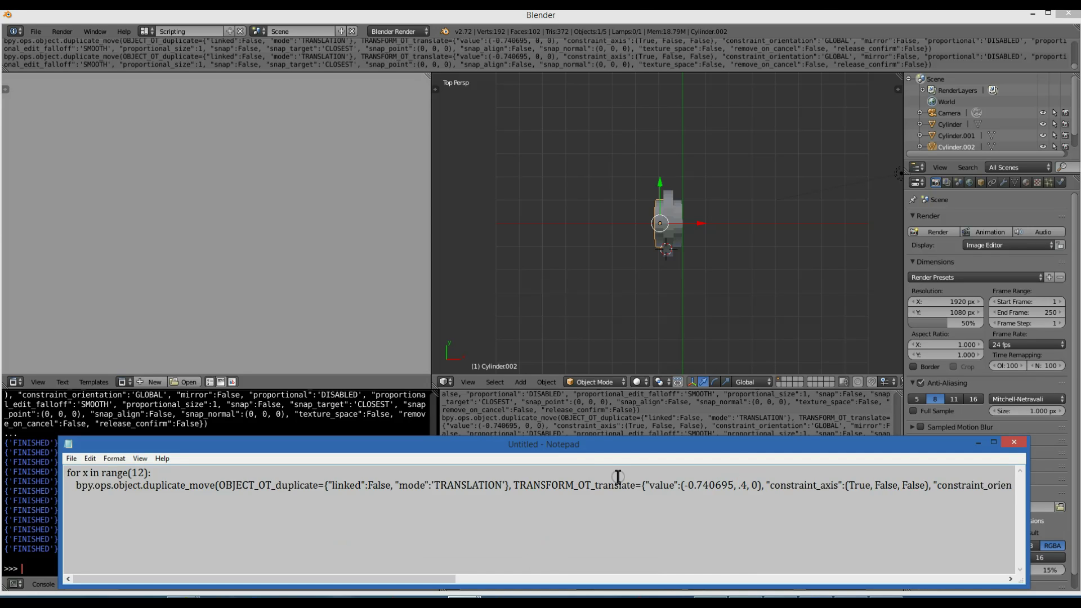
{"action": "key", "text": "ctrl+a"}
{"action": "key", "text": "ctrl+c"}
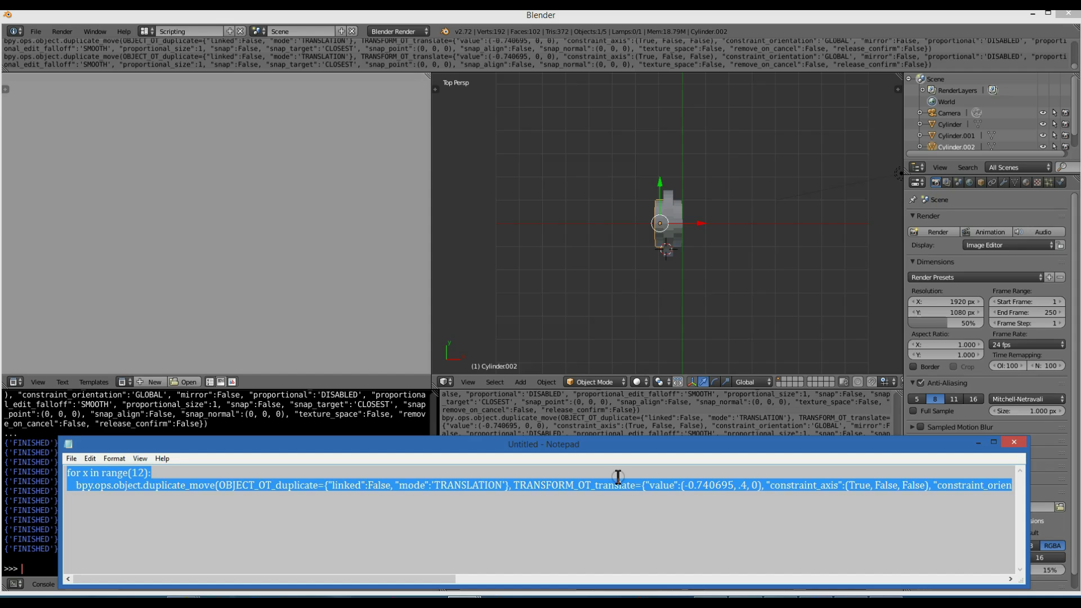
{"action": "left_click", "coordinate": [37, 572]}
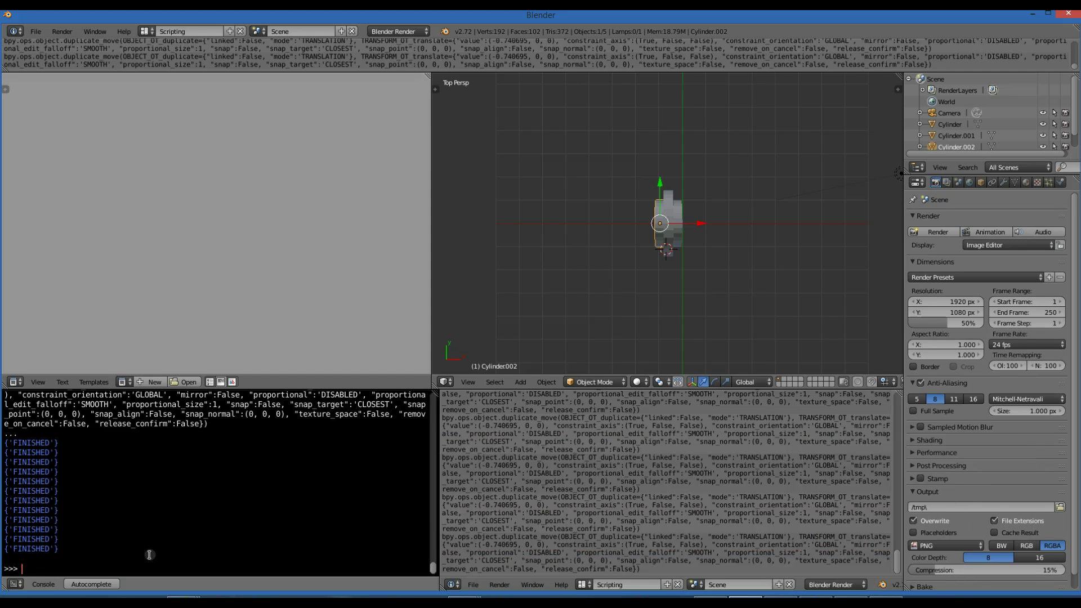
Run the Y-offset loop in Blender's Python console, then undo the twelve copies.
{"action": "key", "text": "ctrl+v"}
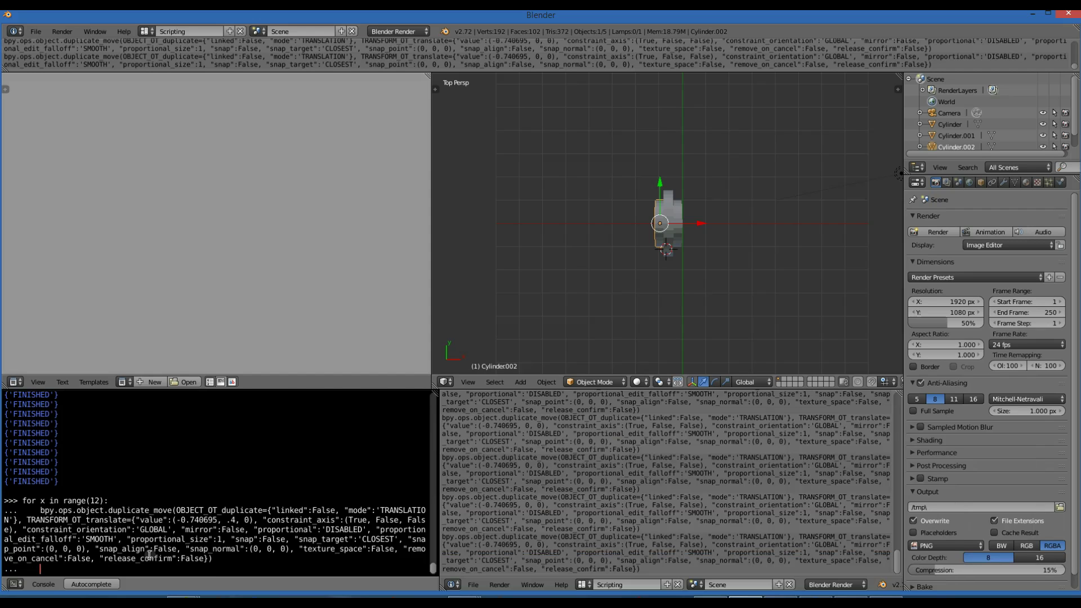
{"action": "key", "text": "Return"}
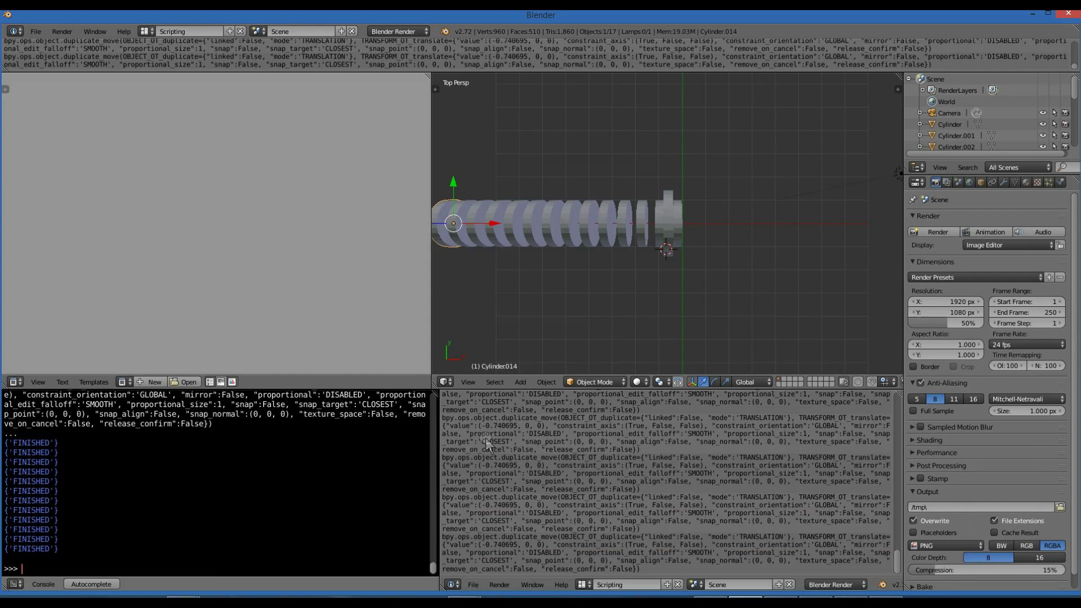
{"action": "scroll", "coordinate": [658, 303], "scroll_direction": "down", "scroll_amount": 3}
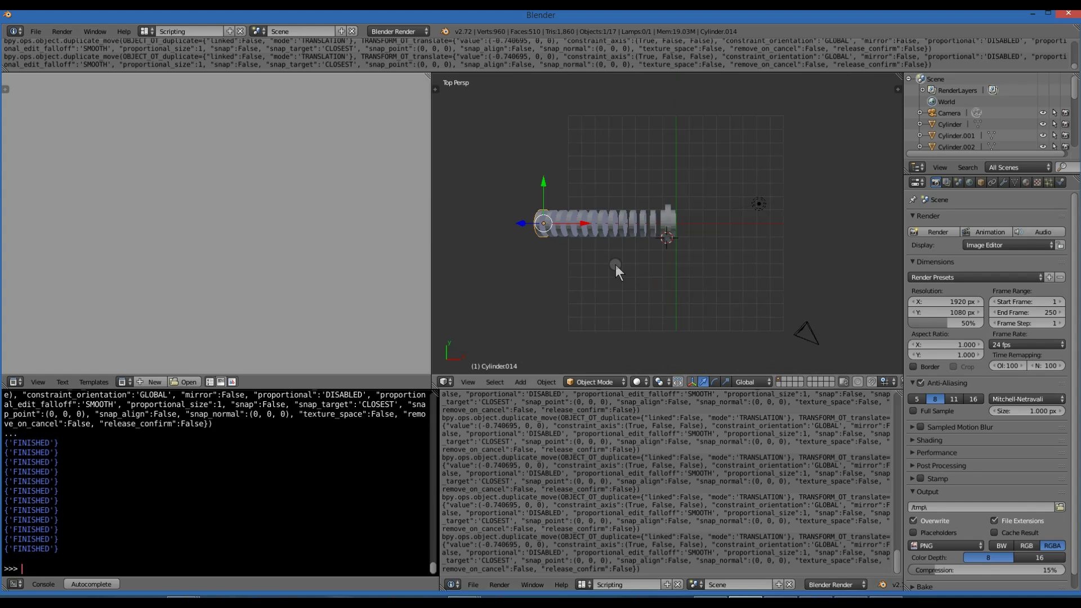
{"action": "key", "text": "ctrl+z"}
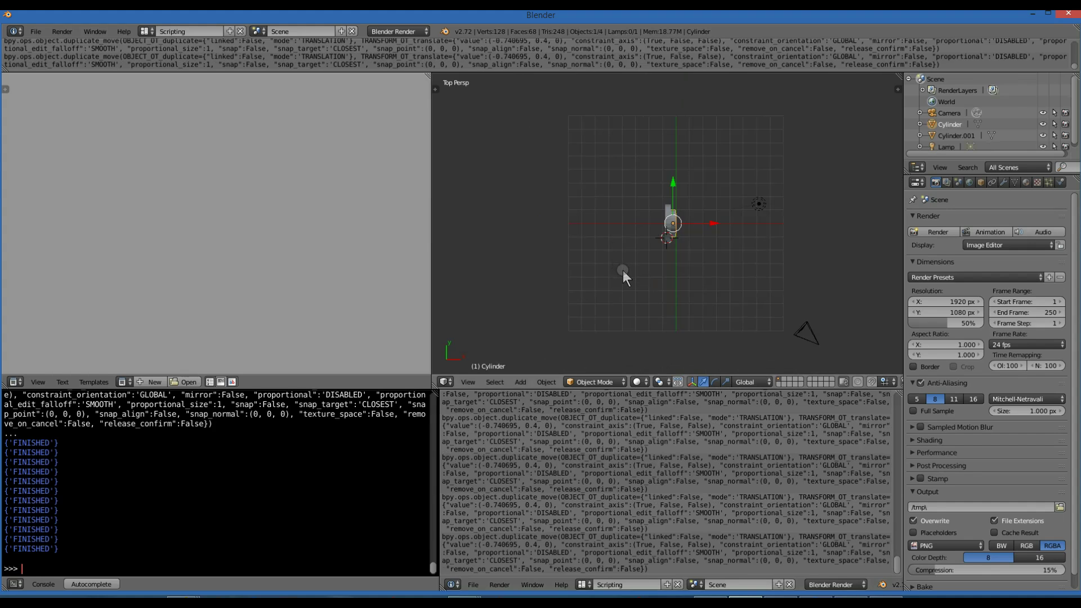
{"action": "key", "text": "alt+Tab"}
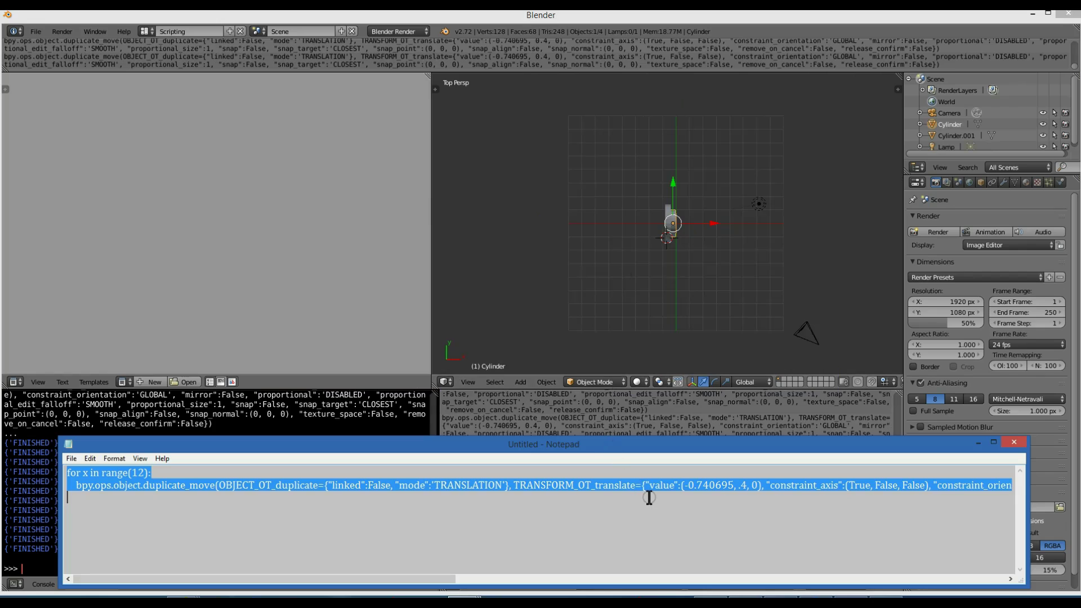
Edit the loop's .4 offset and the first False in constraint_axis.
{"action": "left_click", "coordinate": [740, 487]}
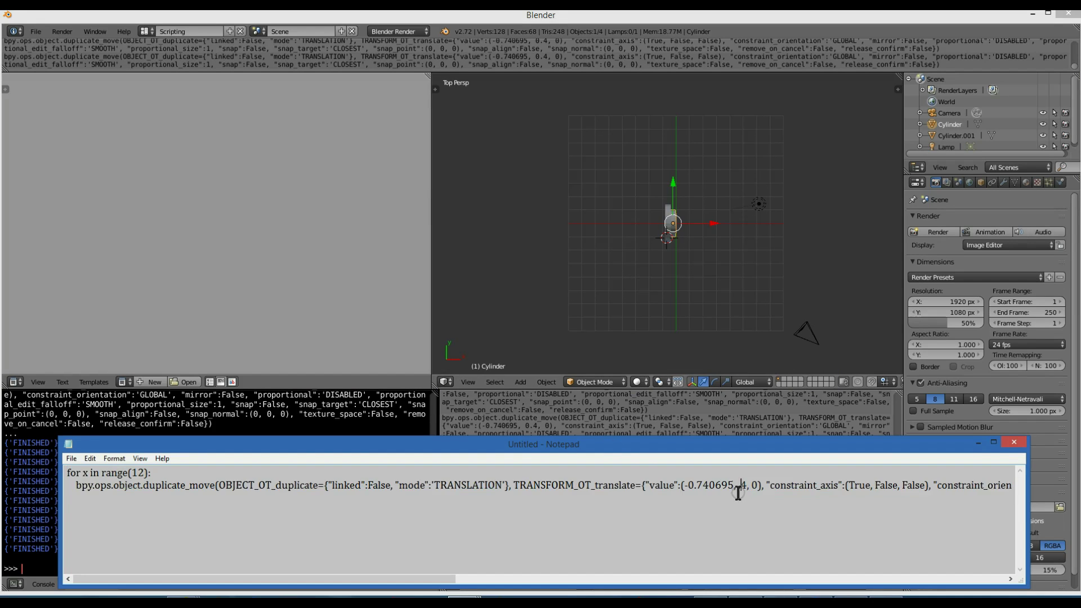
{"action": "key", "text": "BackSpace"}
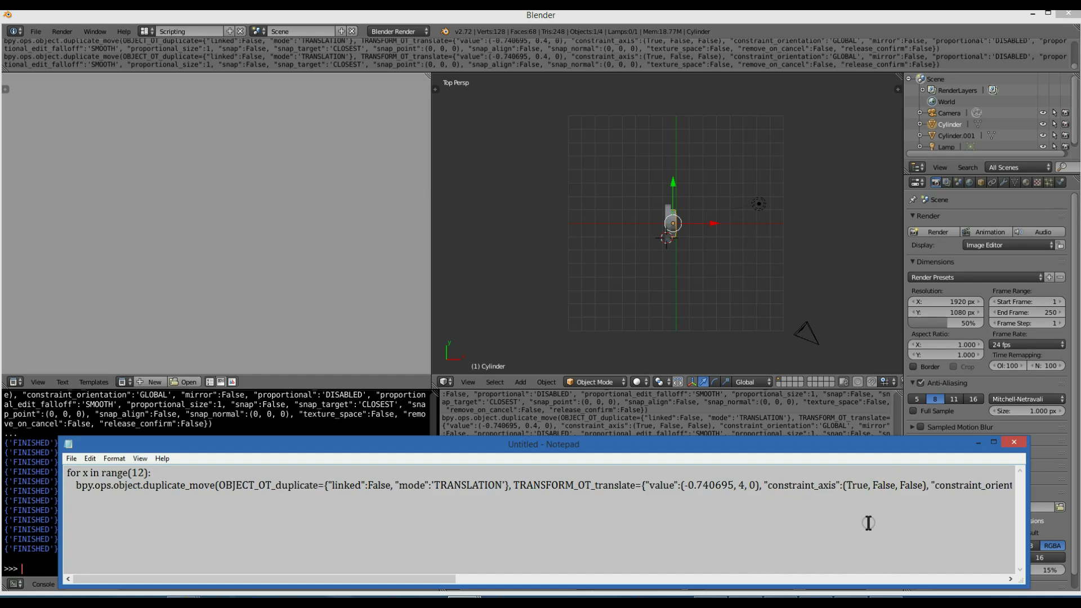
{"action": "key", "text": "BackSpace"}
{"action": "key", "text": "BackSpace"}
{"action": "key", "text": "BackSpace"}
{"action": "key", "text": "BackSpace"}
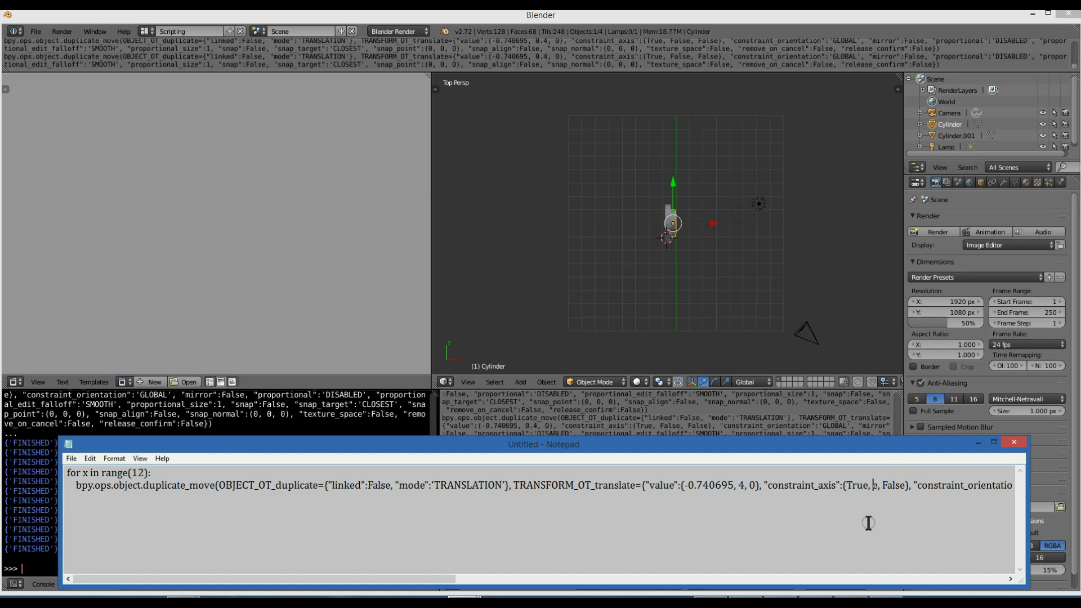
{"action": "type", "text": "Tru"}
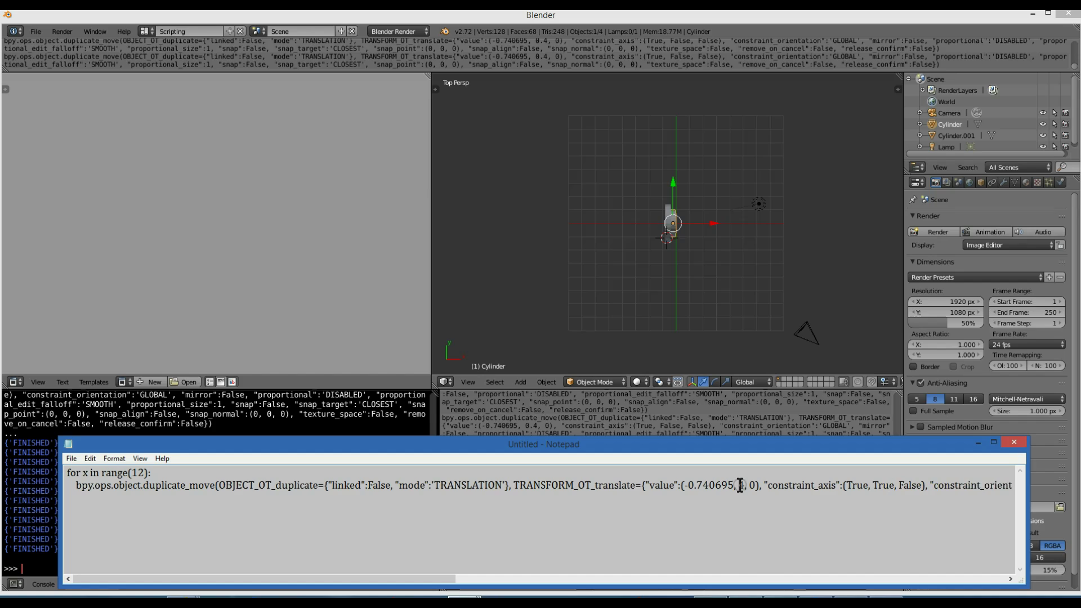
{"action": "type", "text": "."}
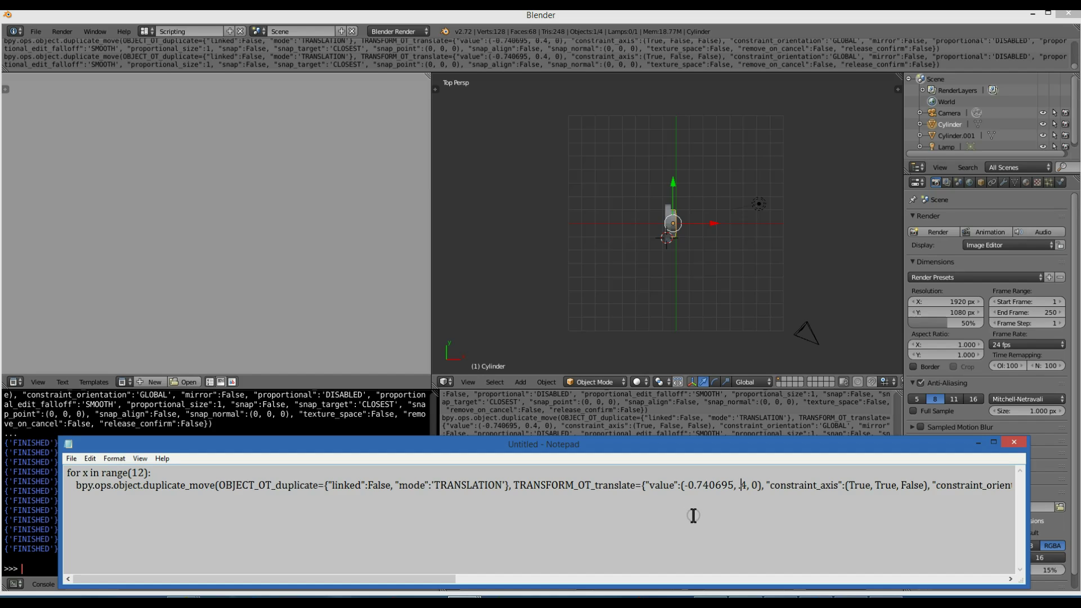
Copy the whole loop script and paste it at Blender's console prompt.
{"action": "key", "text": "ctrl+a"}
{"action": "key", "text": "ctrl+c"}
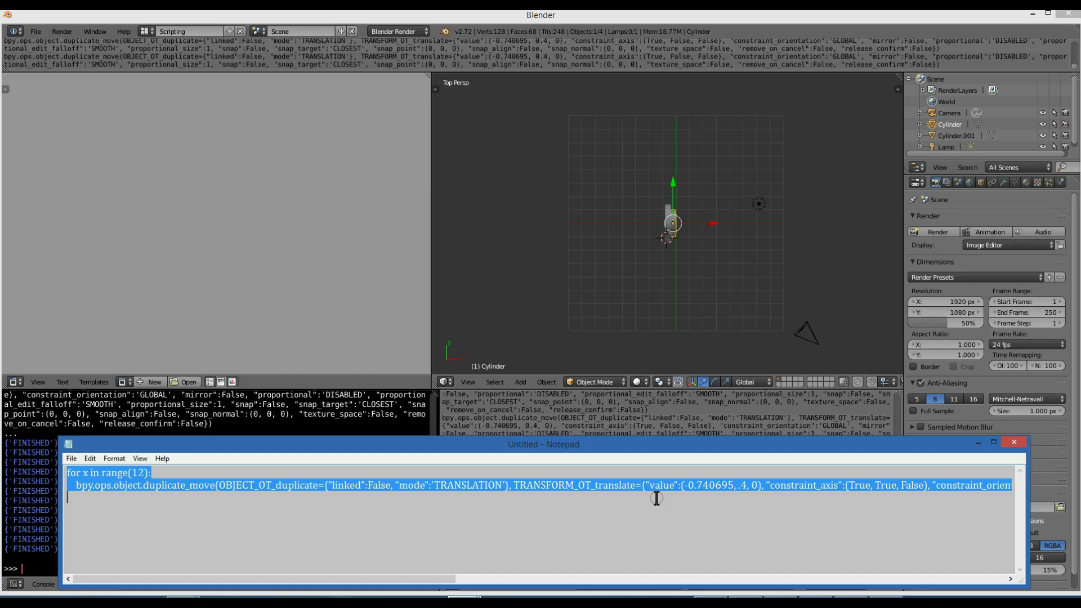
{"action": "left_click", "coordinate": [224, 561]}
{"action": "key", "text": "ctrl+v"}
Run the twelve-copy loop, reselect Cylinder.001, and run the loop again for twelve more.
{"action": "key", "text": "Return"}
{"action": "key", "text": "Return"}
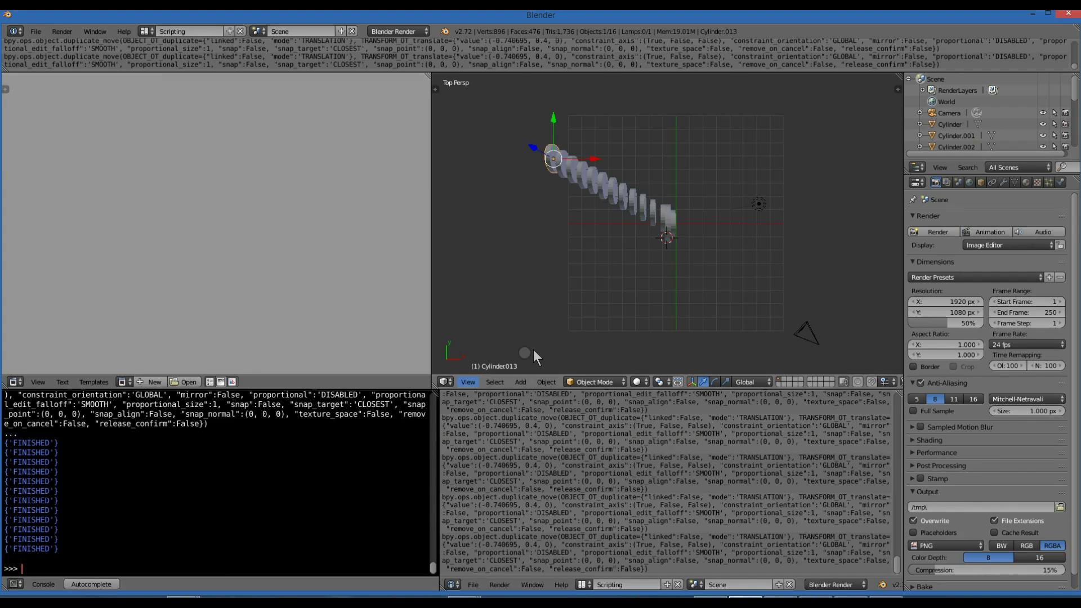
{"action": "scroll", "coordinate": [648, 300], "scroll_direction": "up", "scroll_amount": 3}
{"action": "scroll", "coordinate": [647, 300], "scroll_direction": "up", "scroll_amount": 4}
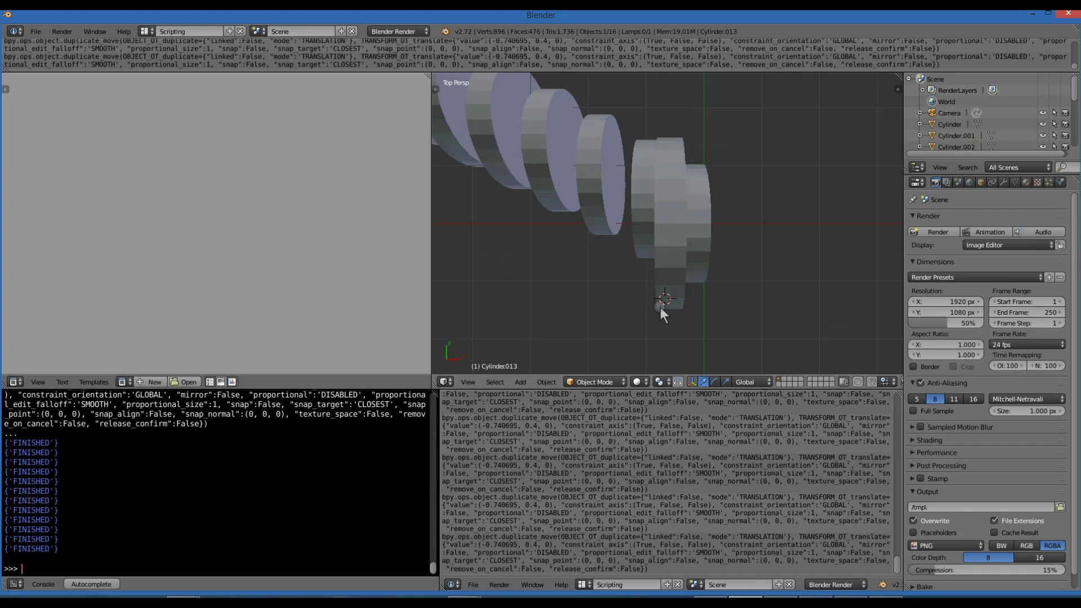
{"action": "right_click", "coordinate": [659, 307]}
{"action": "scroll", "coordinate": [660, 307], "scroll_direction": "down", "scroll_amount": 3}
{"action": "scroll", "coordinate": [660, 307], "scroll_direction": "down", "scroll_amount": 3}
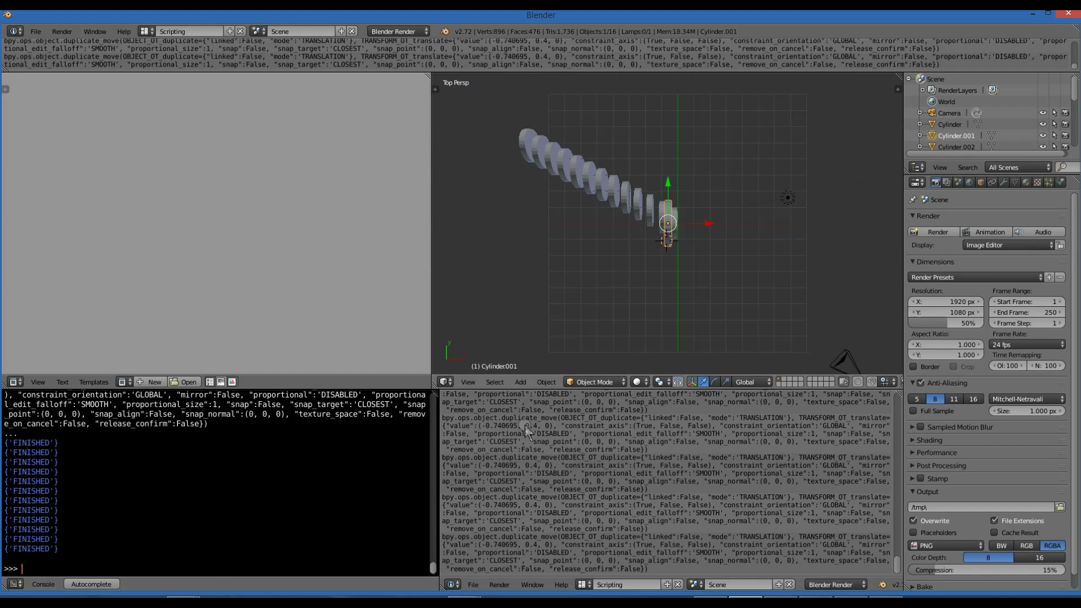
{"action": "left_click", "coordinate": [310, 560]}
{"action": "key", "text": "ctrl+v"}
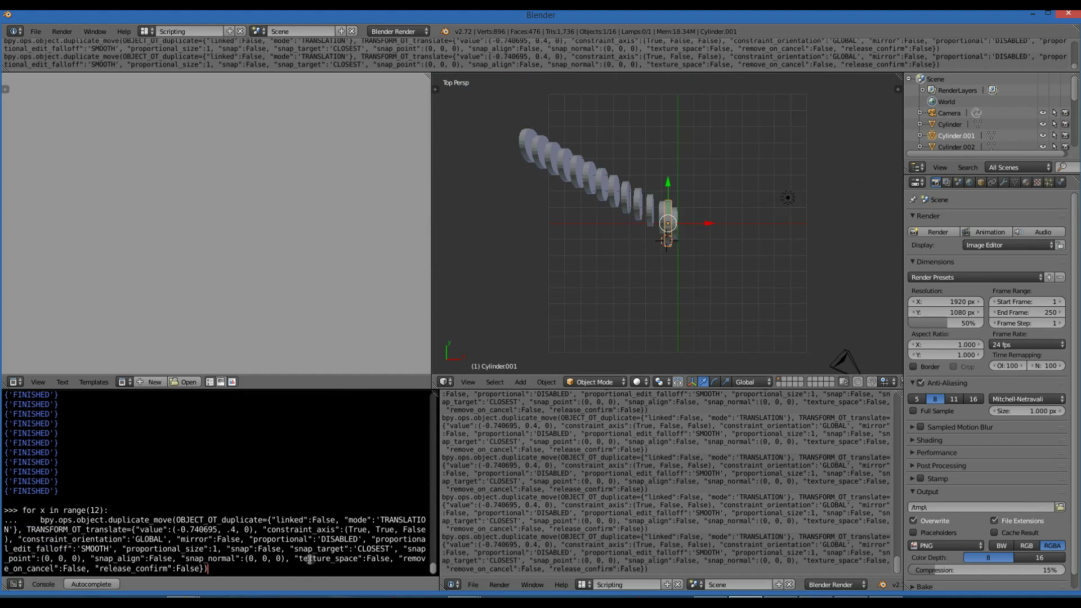
{"action": "key", "text": "Return"}
{"action": "key", "text": "Return"}
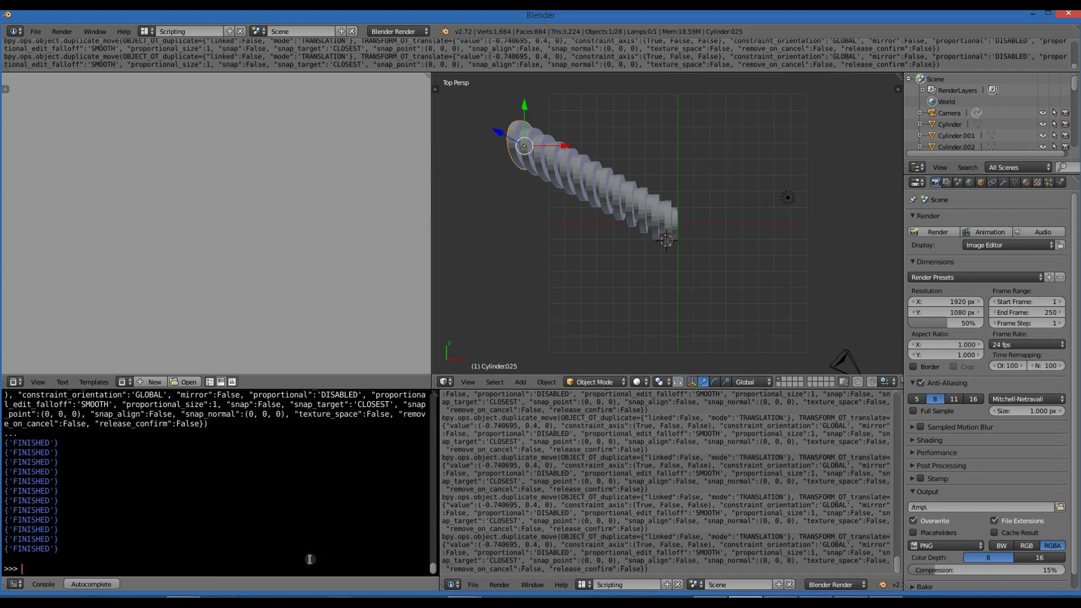
{"action": "mouse_move", "coordinate": [552, 240]}
{"action": "middle_mouse_down", "text": "shift"}
{"action": "mouse_move", "coordinate": [643, 341]}
{"action": "mouse_move", "coordinate": [568, 314]}
{"action": "mouse_move", "coordinate": [632, 309]}
{"action": "middle_mouse_up", "text": "shift"}
{"action": "scroll", "coordinate": [571, 334], "scroll_direction": "up", "scroll_amount": 2}
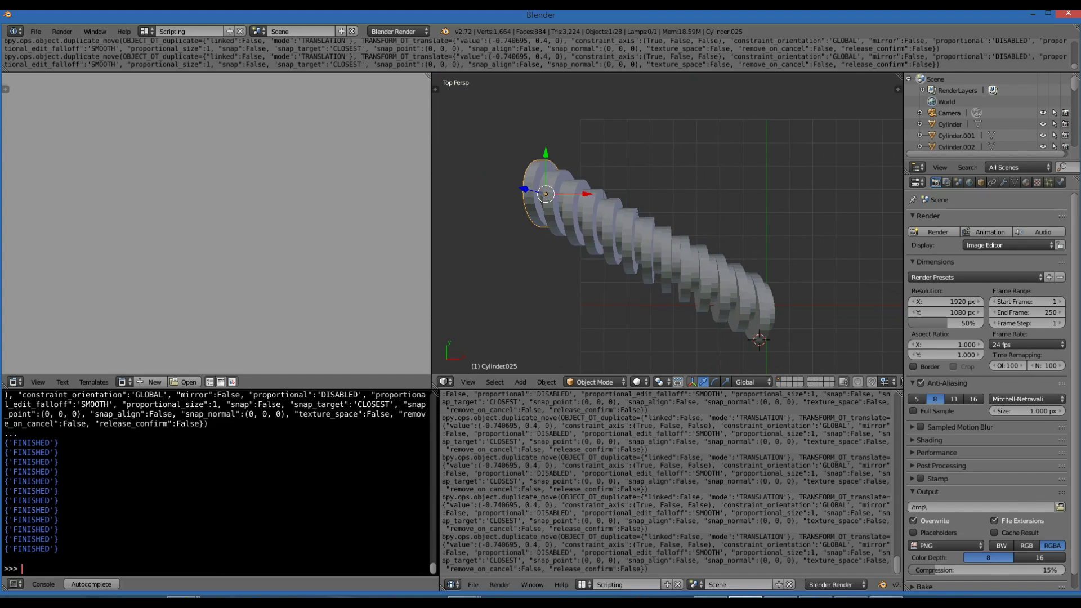
Copy the 'import time' and time_start lines from Notepad++ and run them in Blender's console.
{"action": "key", "text": "alt+Tab"}
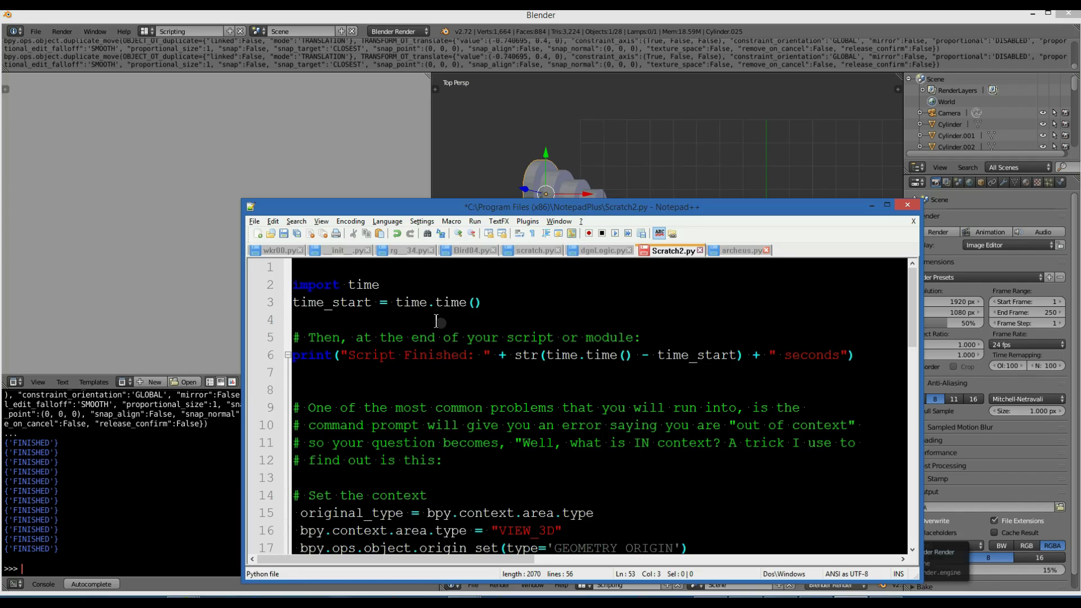
{"action": "left_click_drag", "start_coordinate": [482, 303], "coordinate": [275, 283]}
{"action": "key", "text": "ctrl+c"}
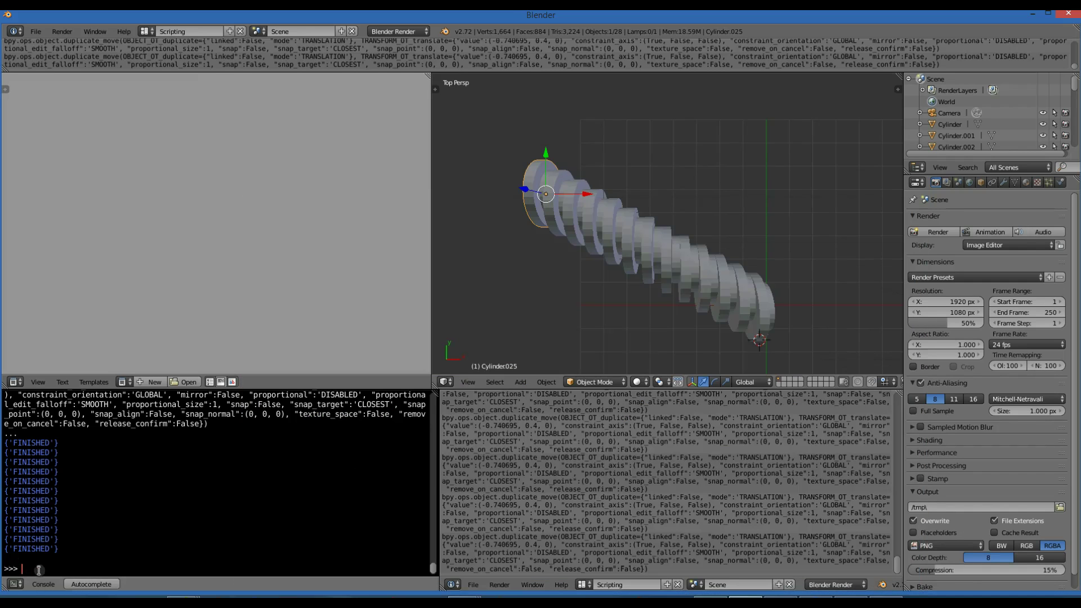
{"action": "left_click", "coordinate": [36, 570]}
{"action": "key", "text": "ctrl+v"}
{"action": "key", "text": "Return"}
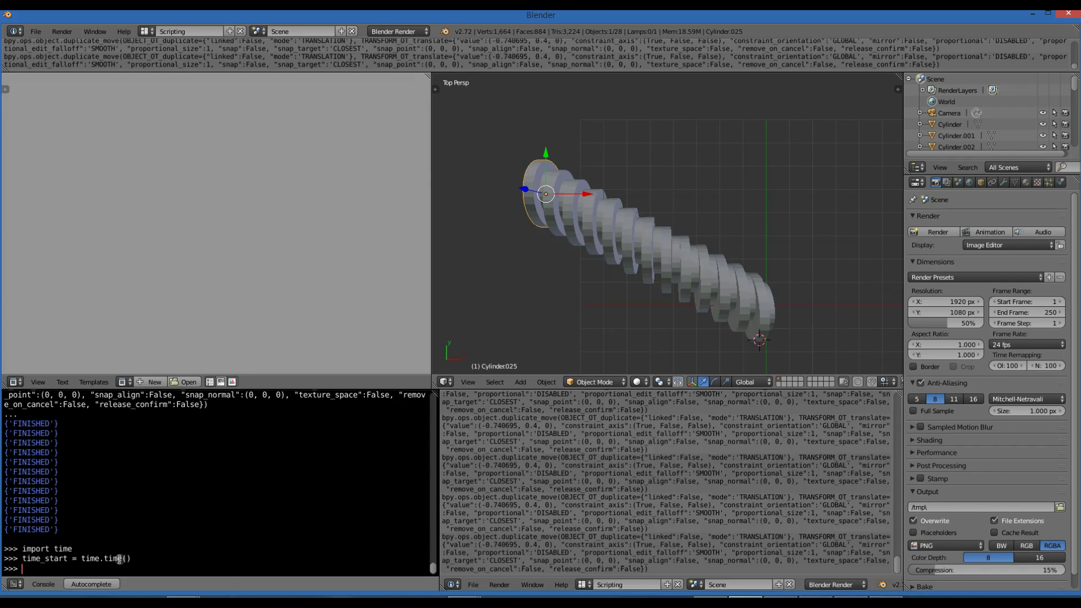
Copy the print line and run it, reporting 'Script Finished: 9.12 seconds'.
{"action": "key", "text": "alt+Tab"}
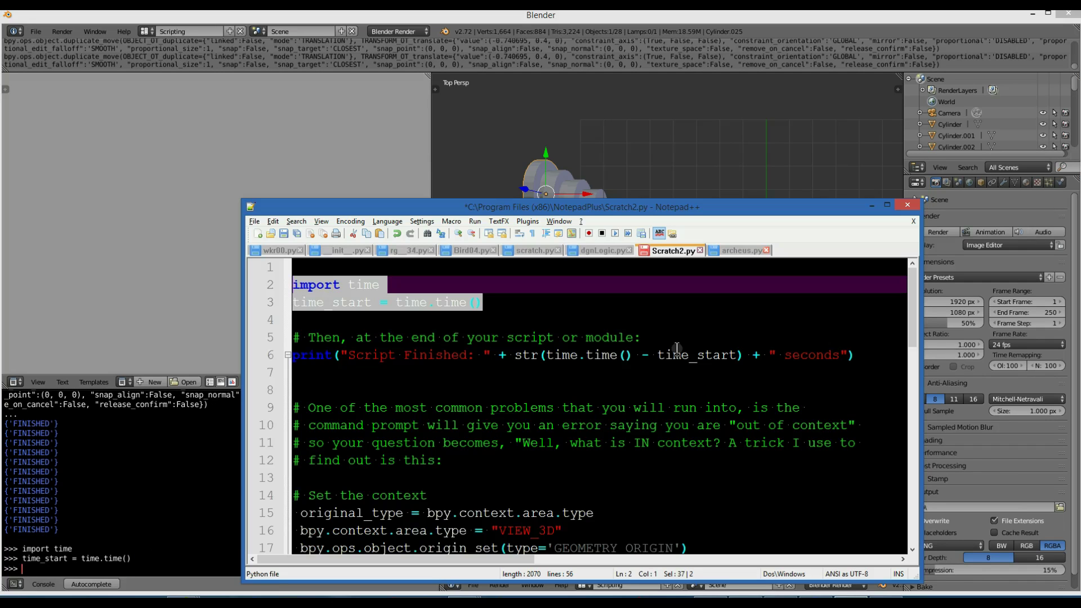
{"action": "left_click", "coordinate": [854, 355]}
{"action": "key", "text": "shift+Home"}
{"action": "key", "text": "ctrl+c"}
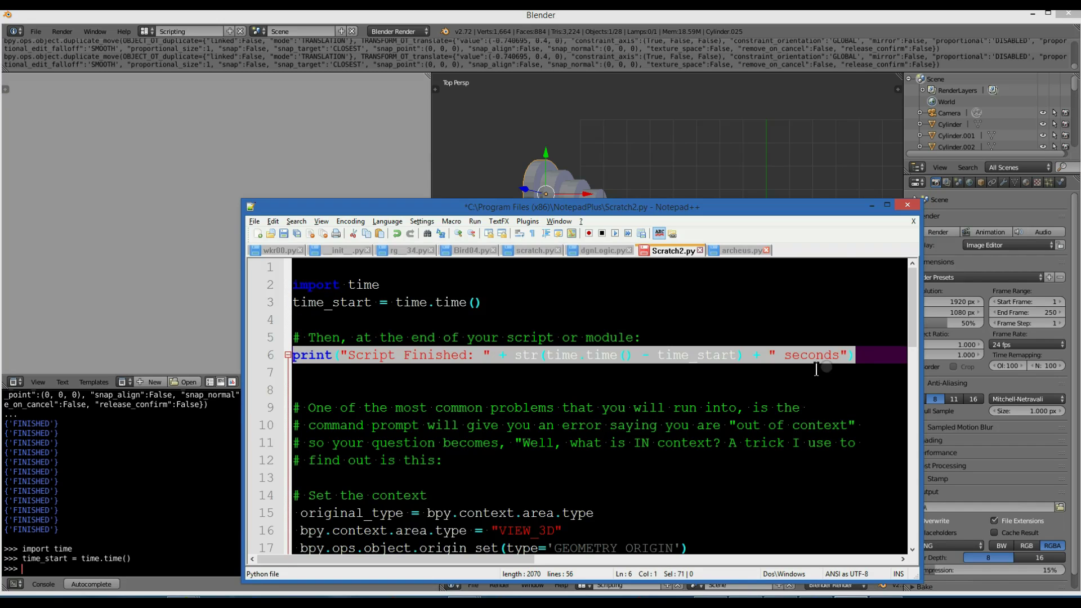
{"action": "left_click", "coordinate": [144, 561]}
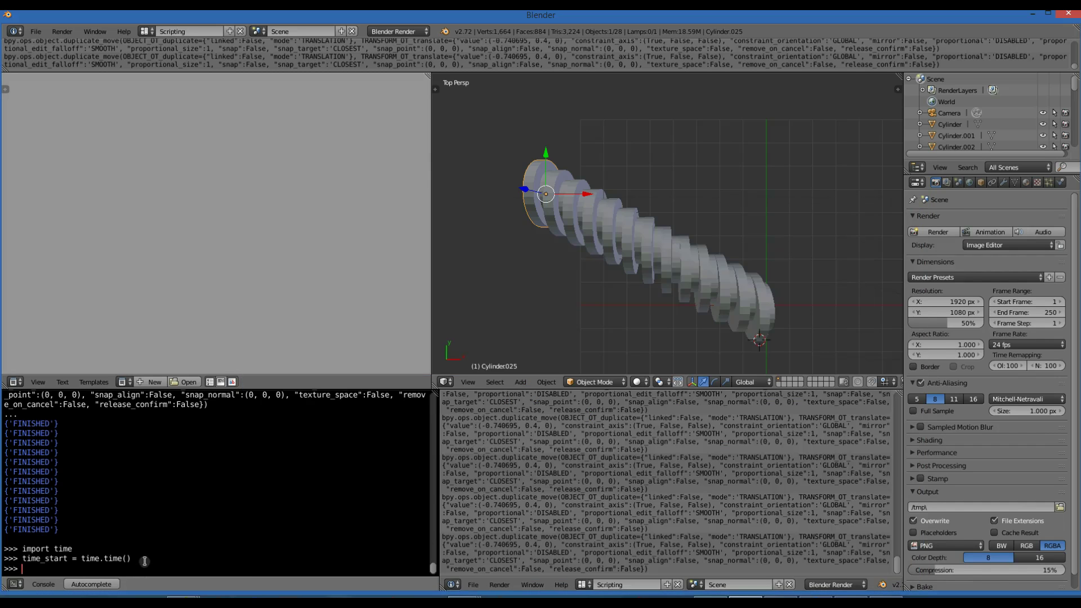
{"action": "key", "text": "ctrl+v"}
{"action": "key", "text": "Return"}
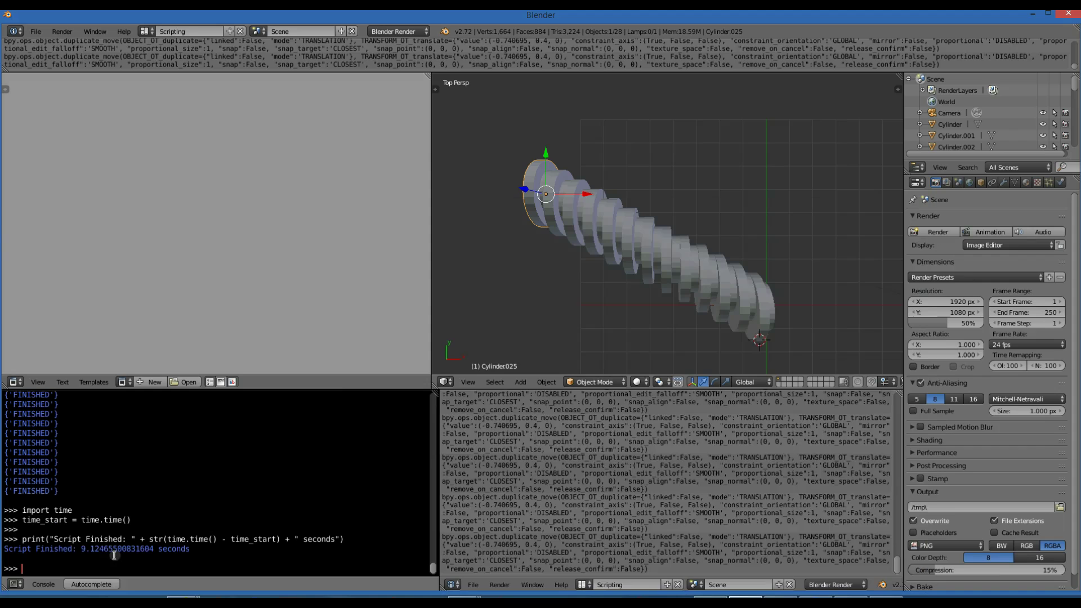
Copy bpy.context.area.type = "VIE" from Notepad++, run it in the console, then return to the notes.
{"action": "key", "text": "alt+Tab"}
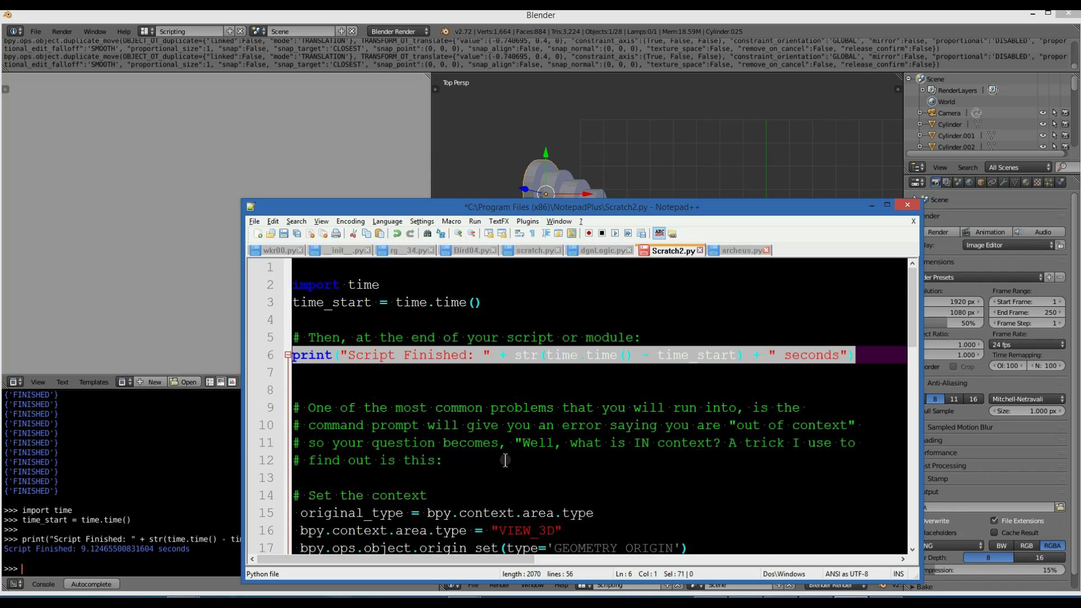
{"action": "scroll", "coordinate": [506, 460], "scroll_direction": "down", "scroll_amount": 2}
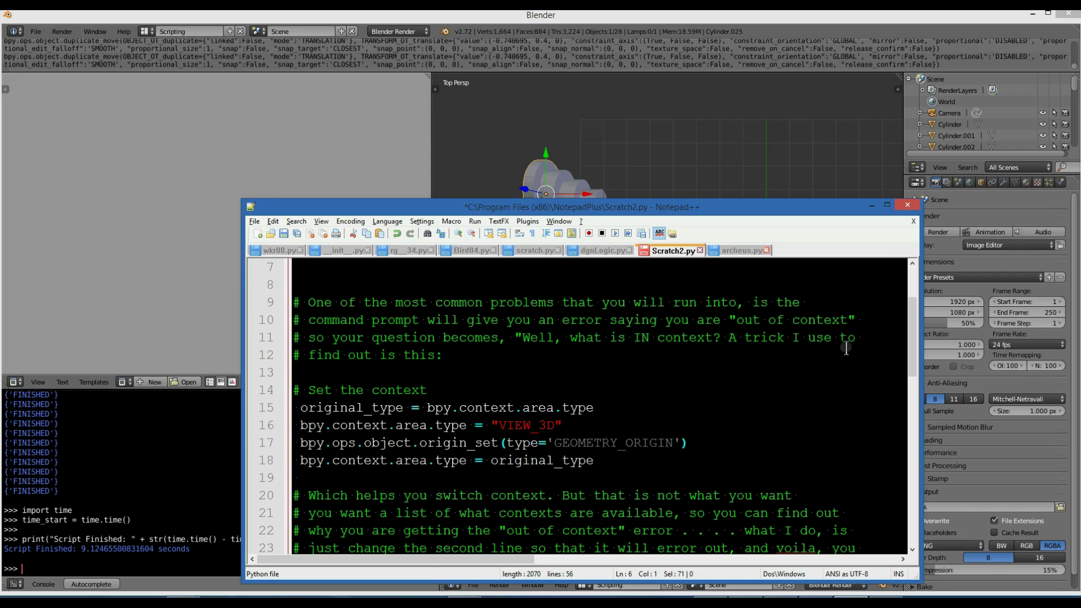
{"action": "scroll", "coordinate": [450, 361], "scroll_direction": "down", "scroll_amount": 2}
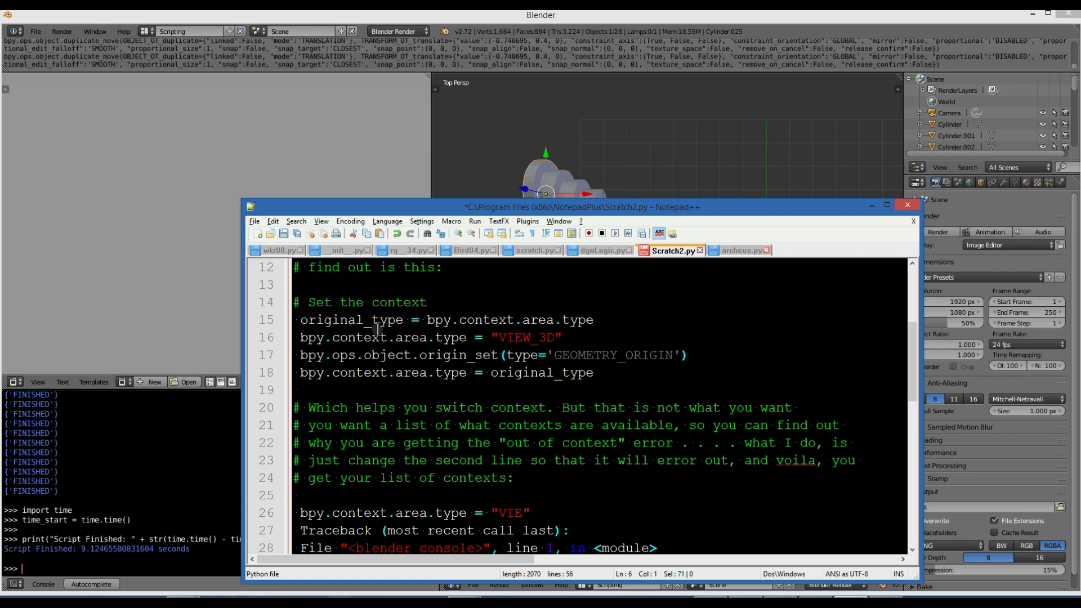
{"action": "scroll", "coordinate": [443, 386], "scroll_direction": "down", "scroll_amount": 2}
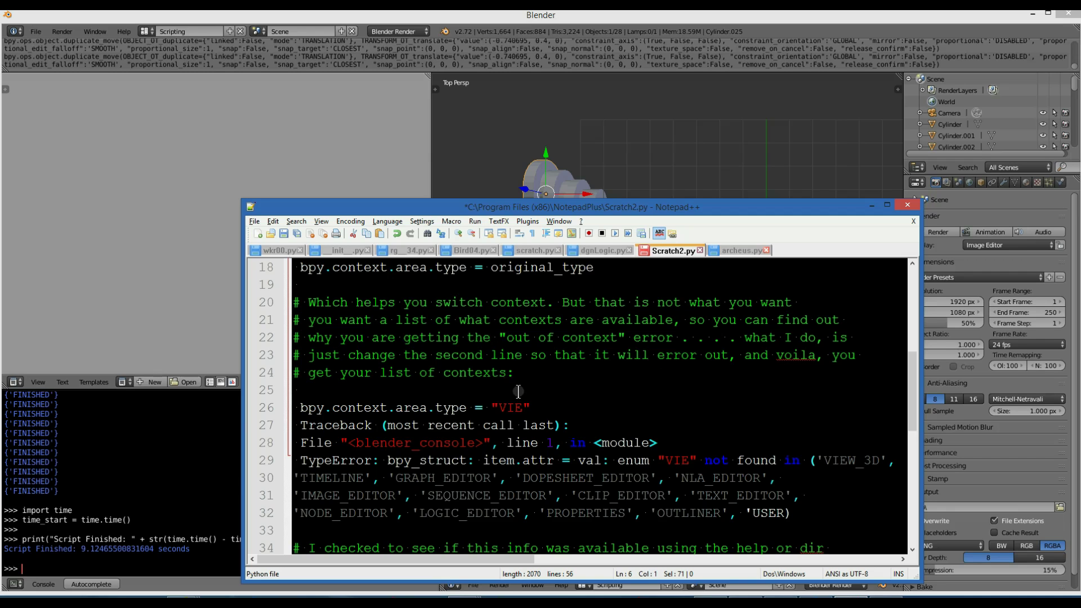
{"action": "scroll", "coordinate": [512, 387], "scroll_direction": "down", "scroll_amount": 1}
{"action": "scroll", "coordinate": [527, 374], "scroll_direction": "down", "scroll_amount": 1}
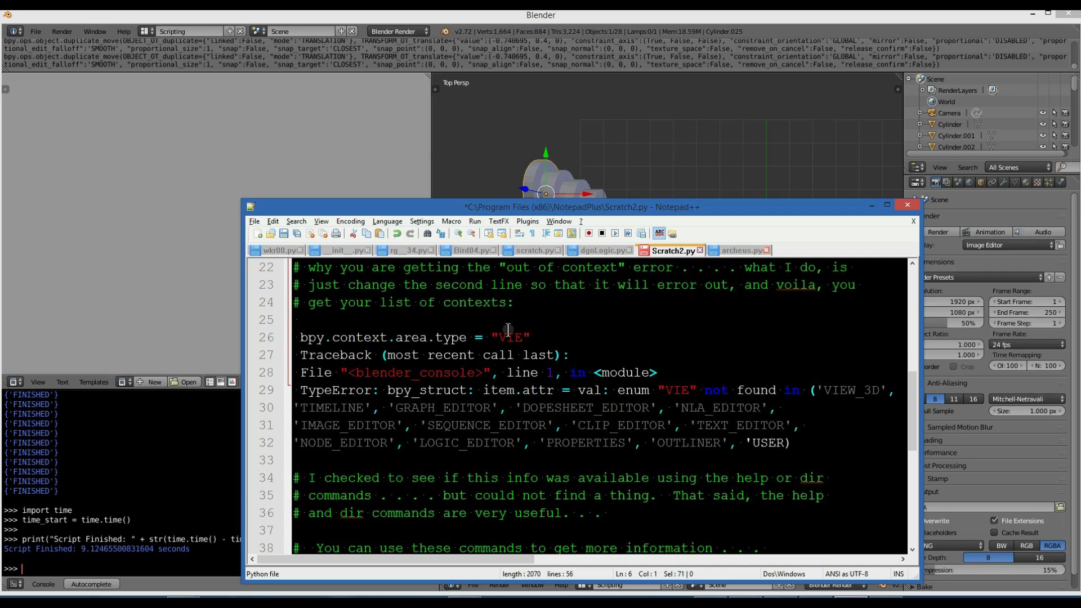
{"action": "left_click_drag", "start_coordinate": [532, 336], "coordinate": [299, 336]}
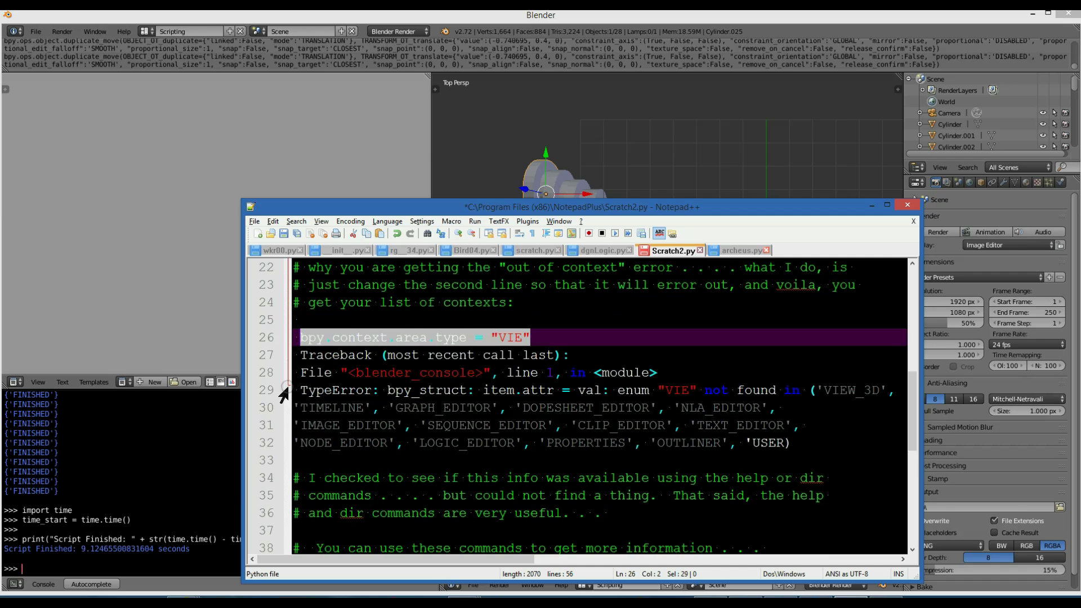
{"action": "left_click", "coordinate": [128, 574]}
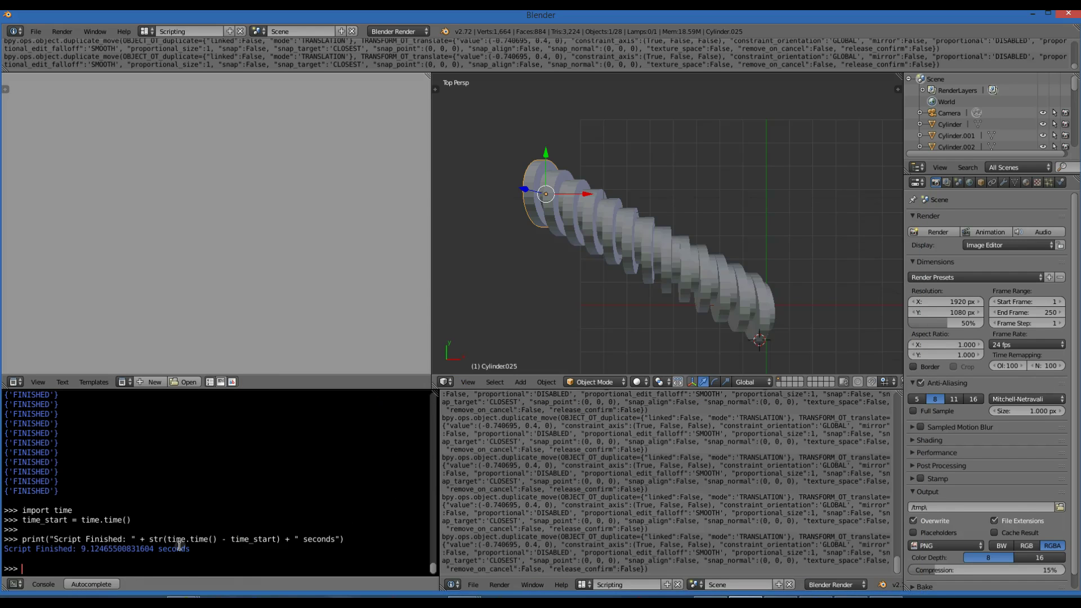
{"action": "type", "text": "bpy.context.area.type = \"VIE\""}
{"action": "key", "text": "Return"}
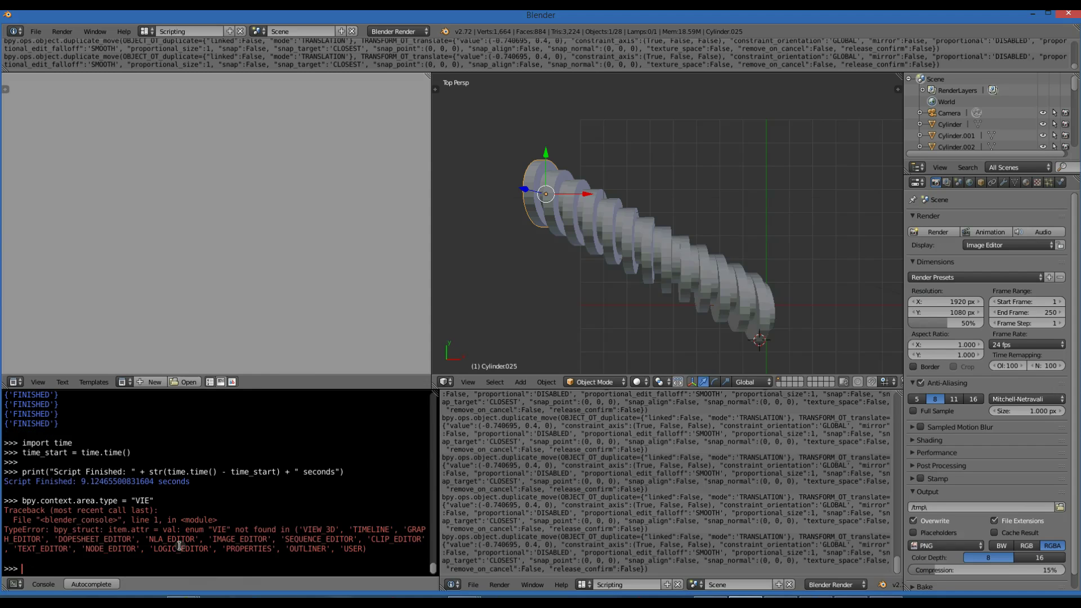
{"action": "key", "text": "alt+Tab"}
{"action": "scroll", "coordinate": [520, 459], "scroll_direction": "down", "scroll_amount": 1}
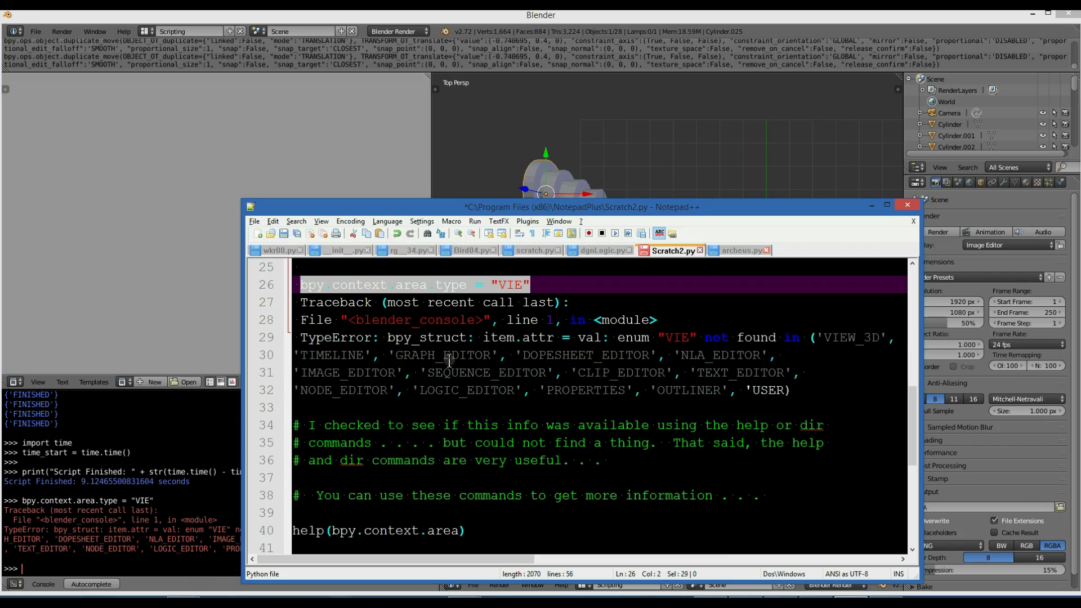
{"action": "scroll", "coordinate": [391, 354], "scroll_direction": "down", "scroll_amount": 1}
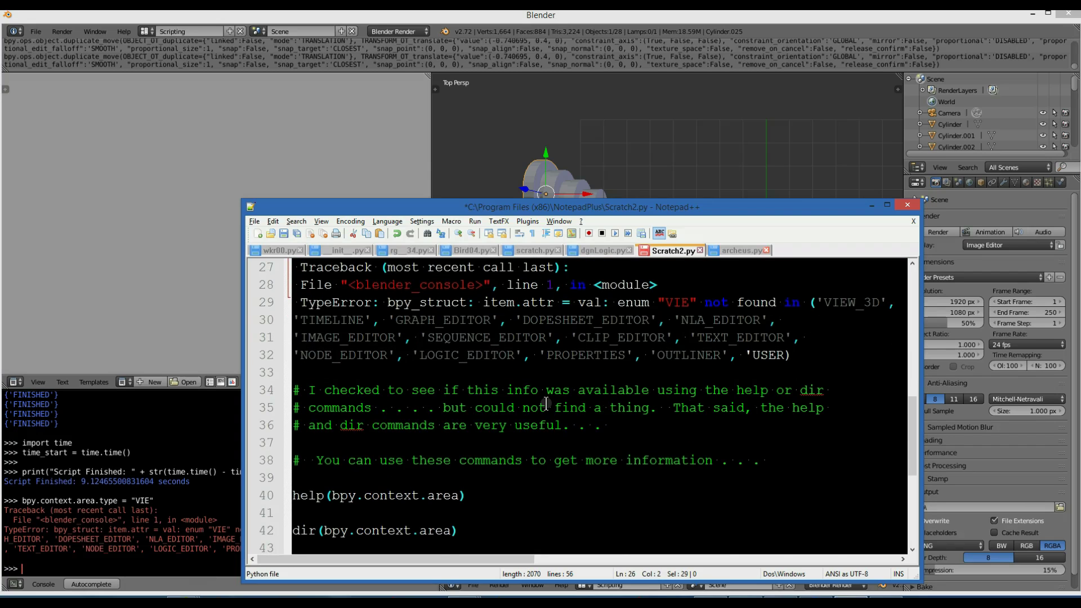
{"action": "scroll", "coordinate": [547, 405], "scroll_direction": "down", "scroll_amount": 1}
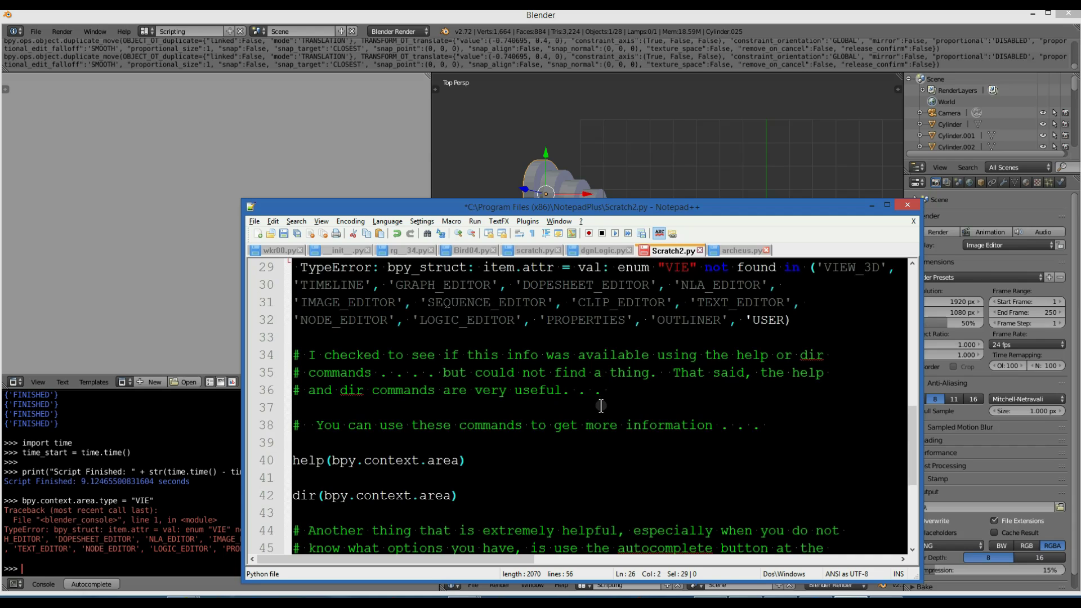
{"action": "scroll", "coordinate": [600, 406], "scroll_direction": "down", "scroll_amount": 1}
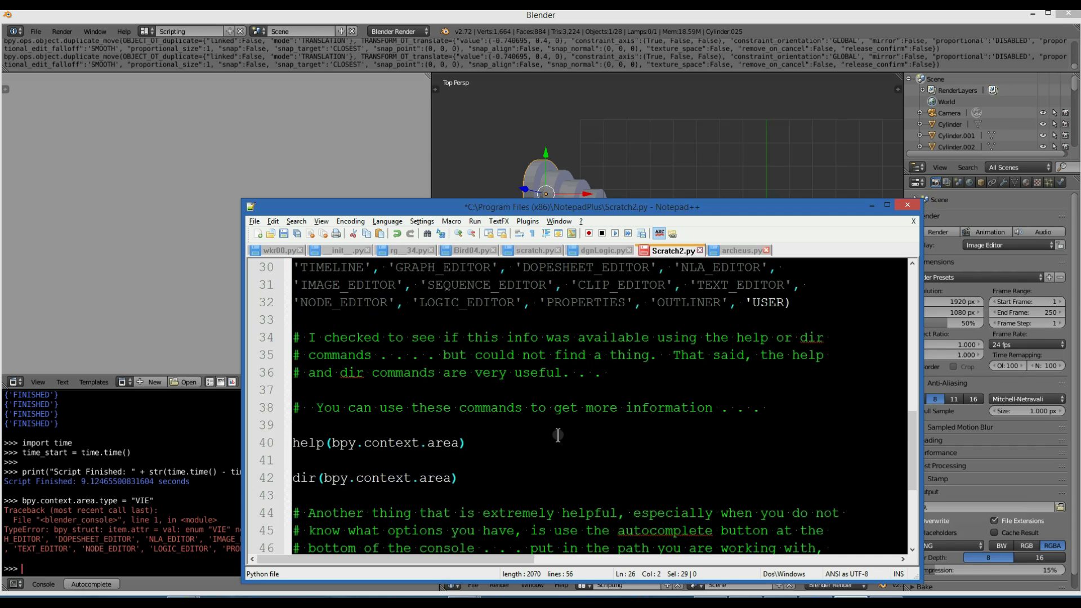
Quote "help" in the line 34 comment and select the help(bpy.context.area) line in Notepad++.
{"action": "left_click", "coordinate": [736, 337]}
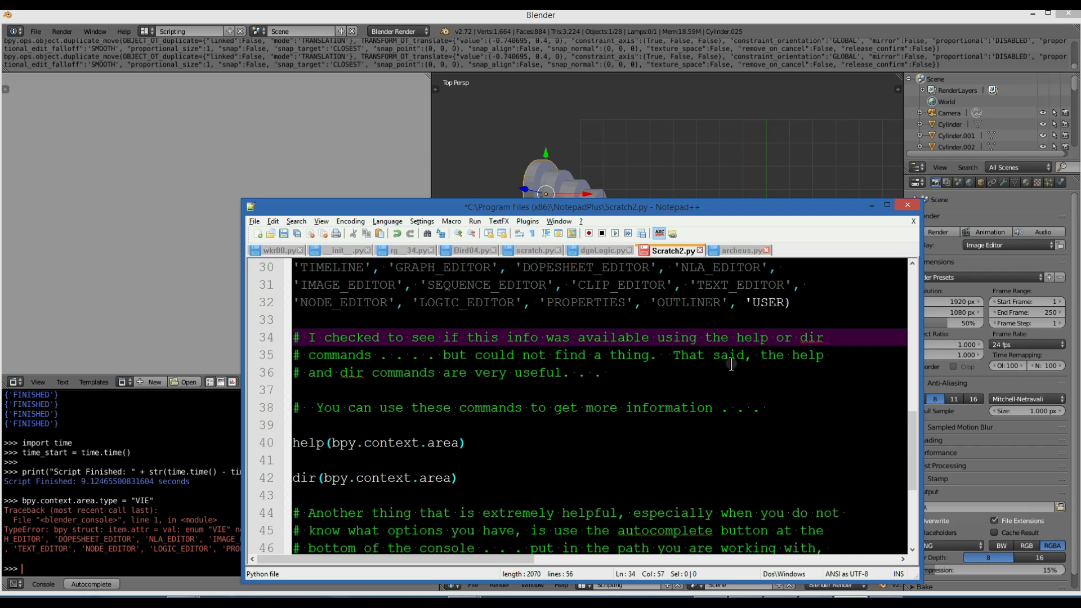
{"action": "type", "text": "\""}
{"action": "type", "text": "\""}
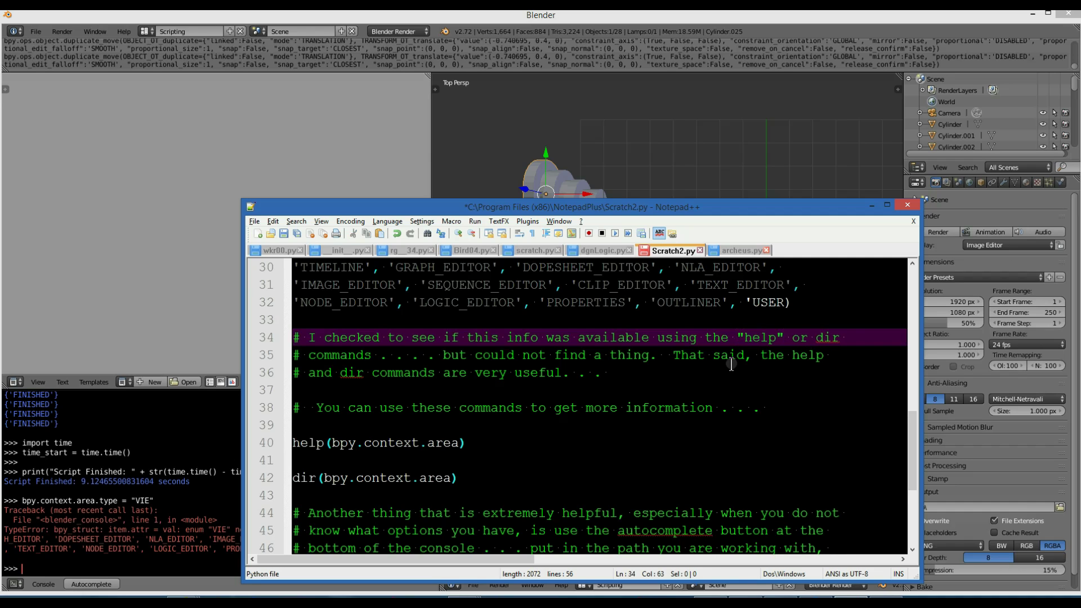
{"action": "type", "text": "\""}
{"action": "scroll", "coordinate": [432, 371], "scroll_direction": "down", "scroll_amount": 1}
{"action": "type", "text": "\""}
{"action": "scroll", "coordinate": [347, 367], "scroll_direction": "down", "scroll_amount": 2}
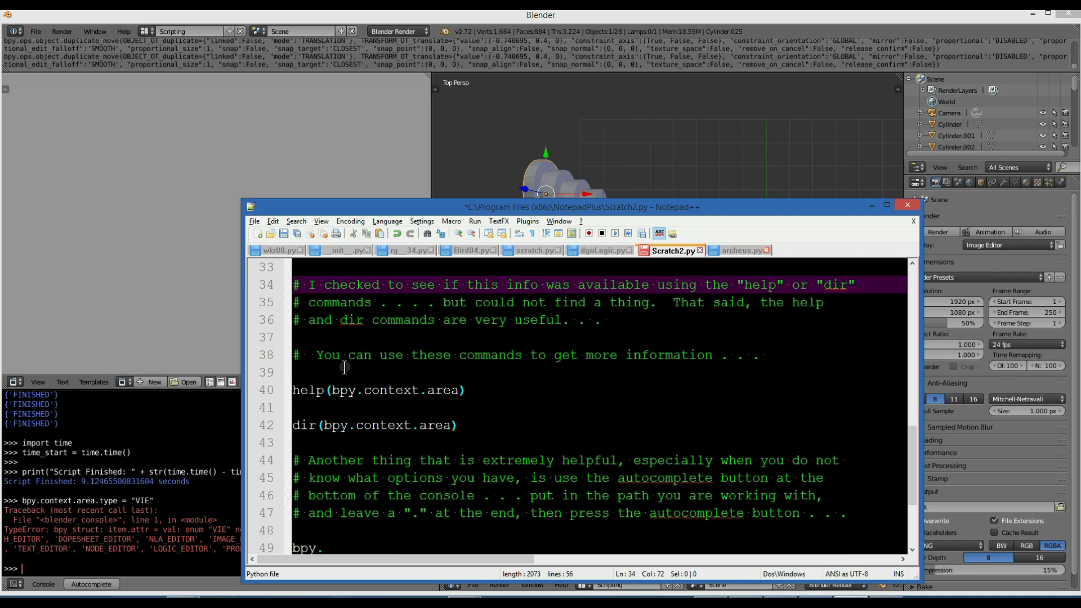
{"action": "scroll", "coordinate": [597, 370], "scroll_direction": "down", "scroll_amount": 4}
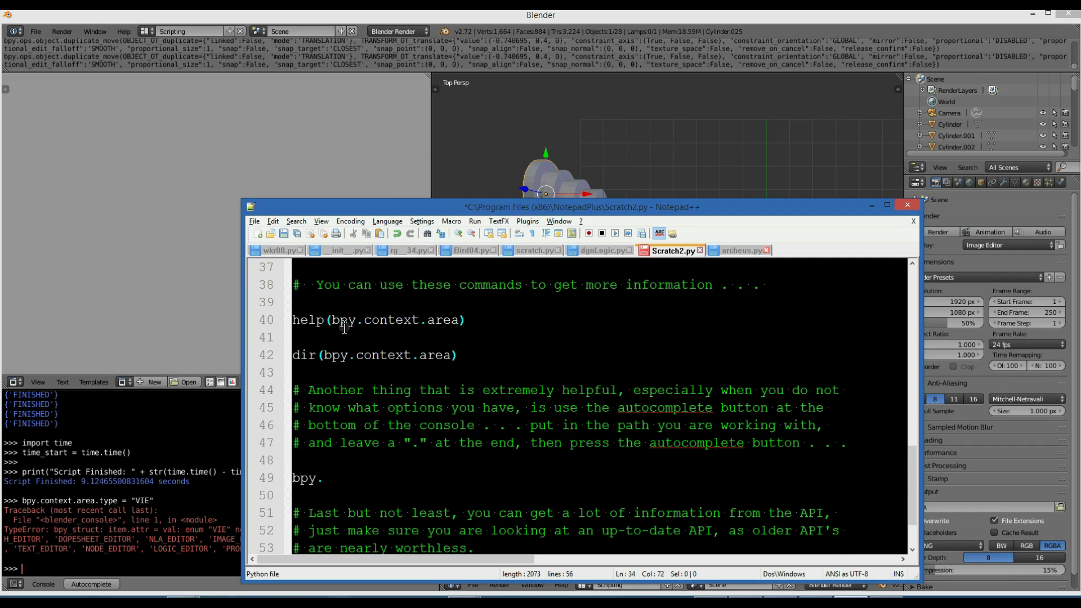
{"action": "left_click_drag", "start_coordinate": [468, 319], "coordinate": [275, 323]}
{"action": "key", "text": "ctrl+c"}
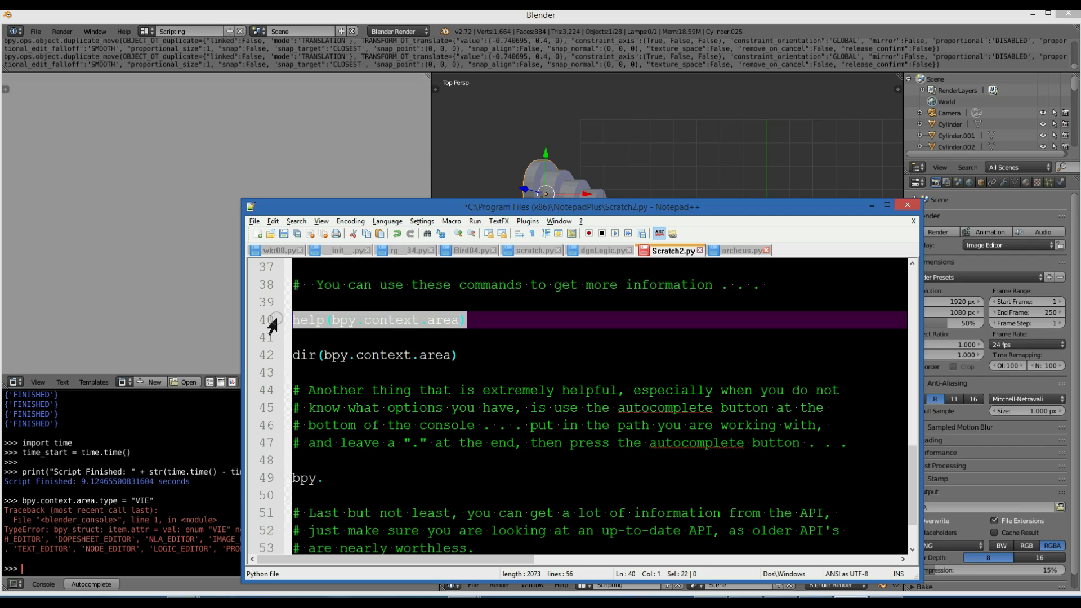
Run the pasted help(bpy.context.area) in Blender's Python console to print its documentation.
{"action": "left_click", "coordinate": [122, 564]}
{"action": "key", "text": "ctrl+v"}
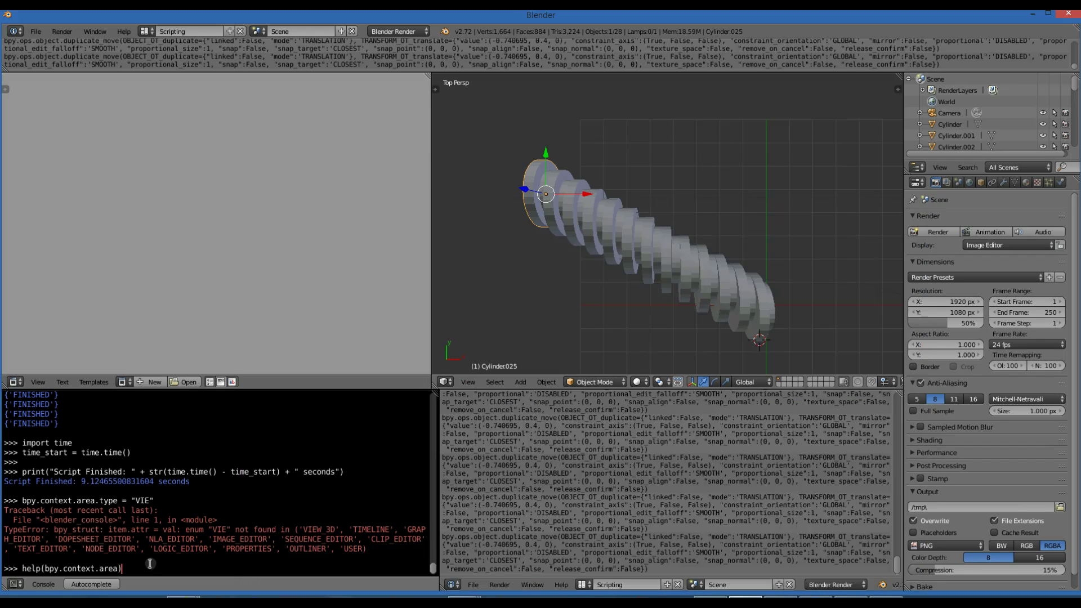
{"action": "key", "text": "Return"}
{"action": "scroll", "coordinate": [192, 513], "scroll_direction": "up", "scroll_amount": 3}
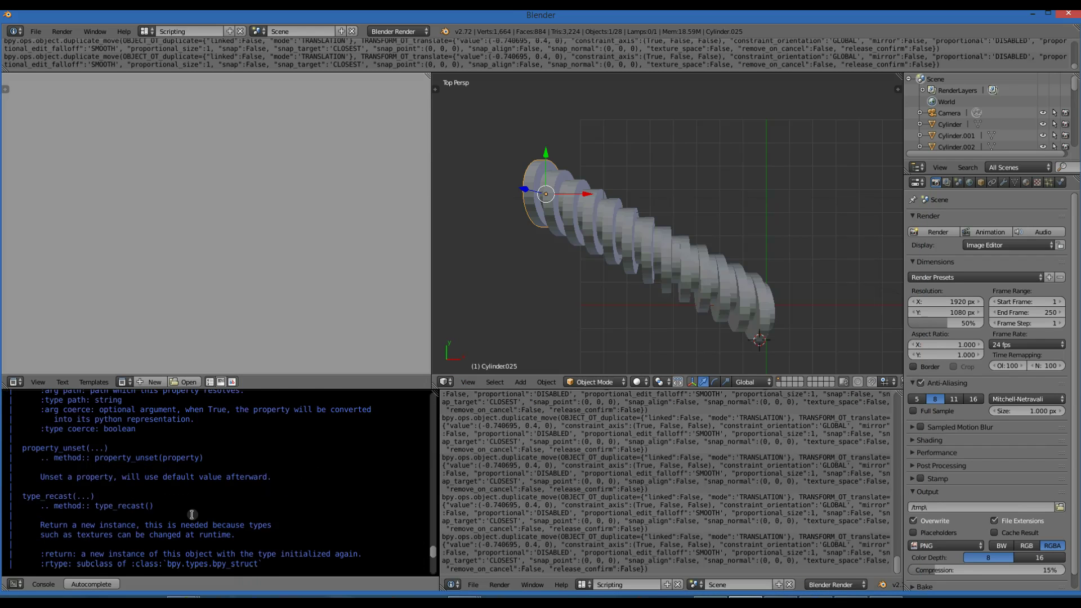
{"action": "scroll", "coordinate": [193, 514], "scroll_direction": "up", "scroll_amount": 3}
{"action": "scroll", "coordinate": [193, 514], "scroll_direction": "up", "scroll_amount": 3}
{"action": "scroll", "coordinate": [192, 513], "scroll_direction": "down", "scroll_amount": 3}
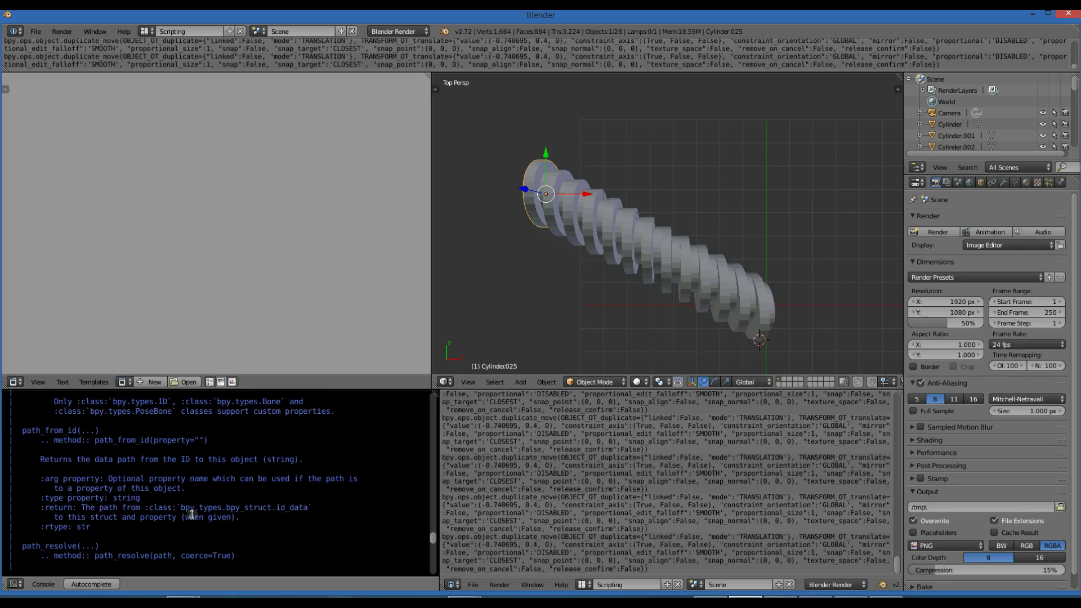
{"action": "scroll", "coordinate": [193, 514], "scroll_direction": "down", "scroll_amount": 3}
Copy dir(bpy.context.area) from the notes and run it in the console to list attributes.
{"action": "key", "text": "alt+Tab"}
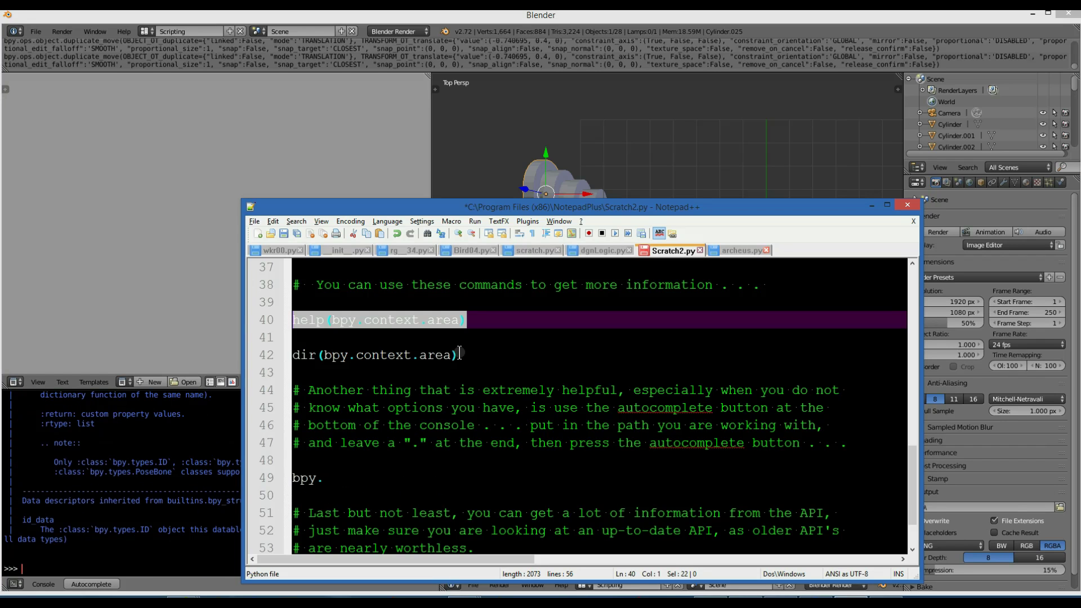
{"action": "left_click", "coordinate": [460, 355]}
{"action": "key", "text": "shift+Home"}
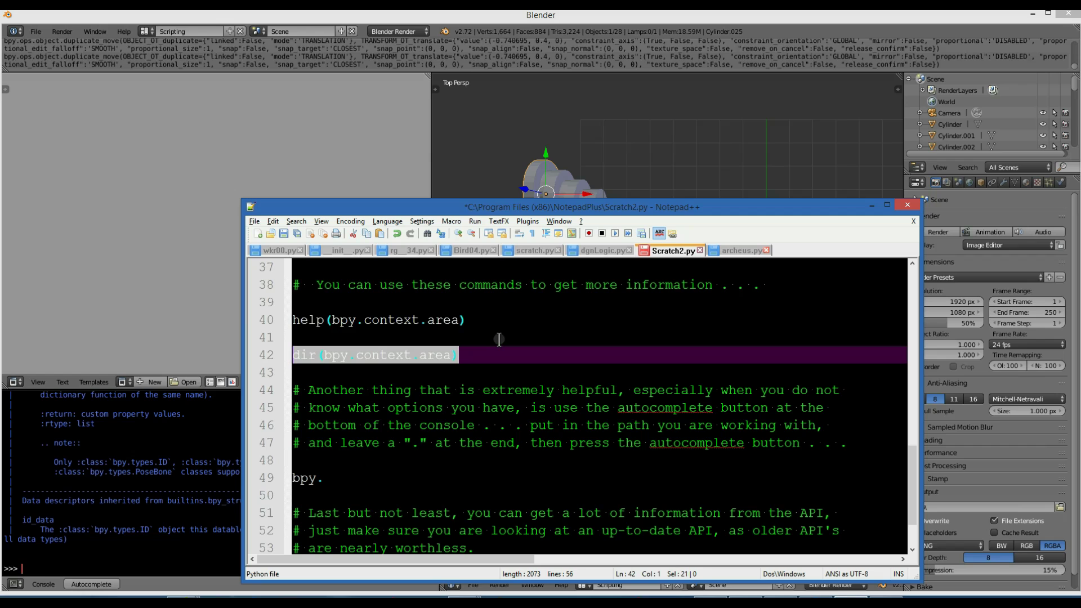
{"action": "key", "text": "ctrl+c"}
{"action": "left_click", "coordinate": [134, 558]}
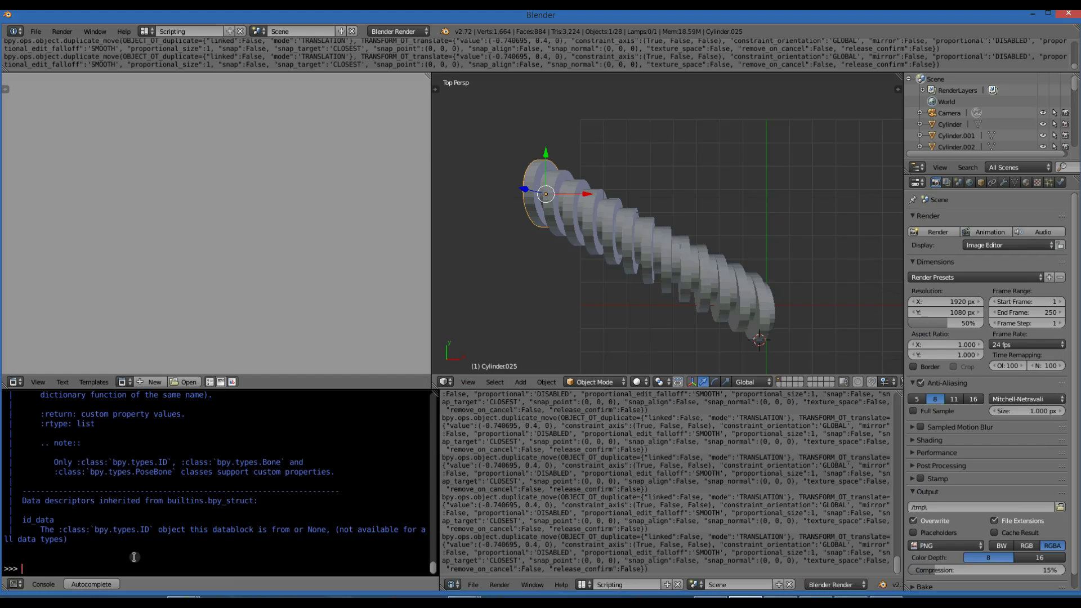
{"action": "key", "text": "ctrl+v"}
{"action": "key", "text": "Return"}
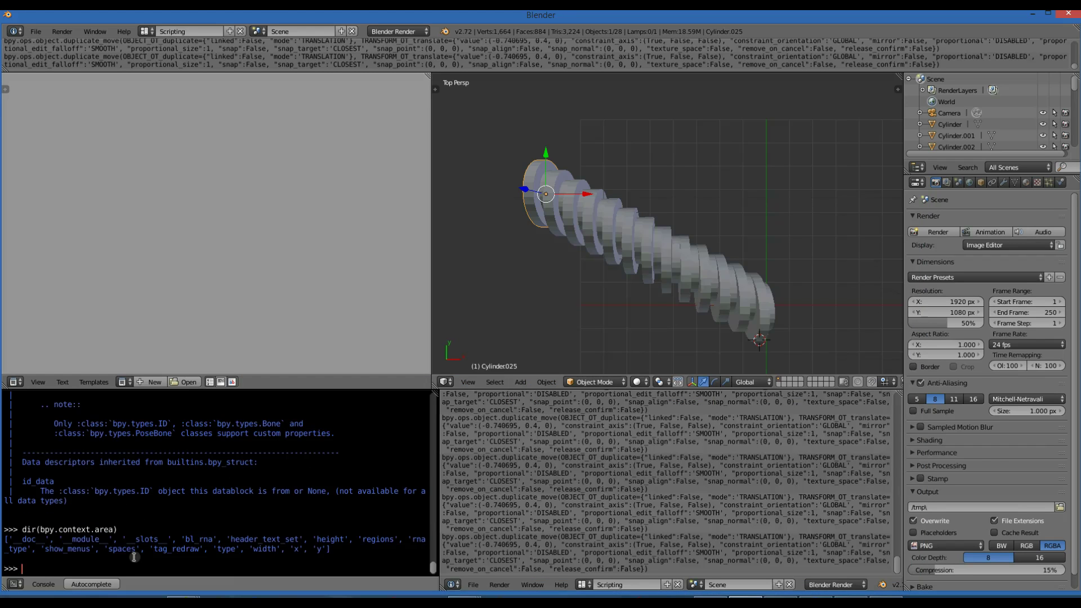
{"action": "key", "text": "alt+Tab"}
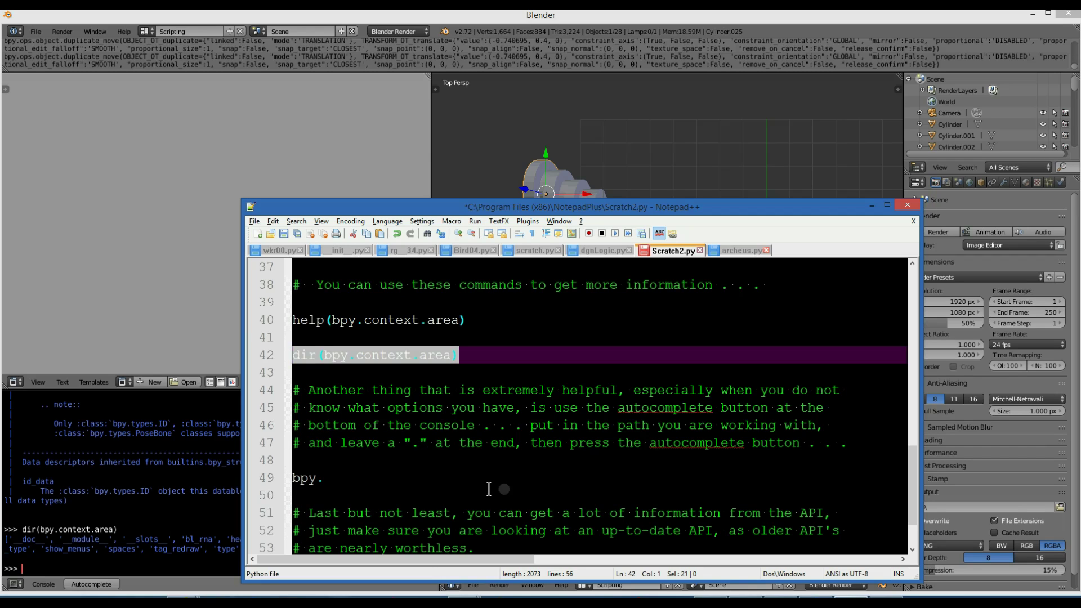
Bring bpy. from line 49 into Blender's console and autocomplete it to show its submodules.
{"action": "left_click_drag", "start_coordinate": [322, 480], "coordinate": [292, 479]}
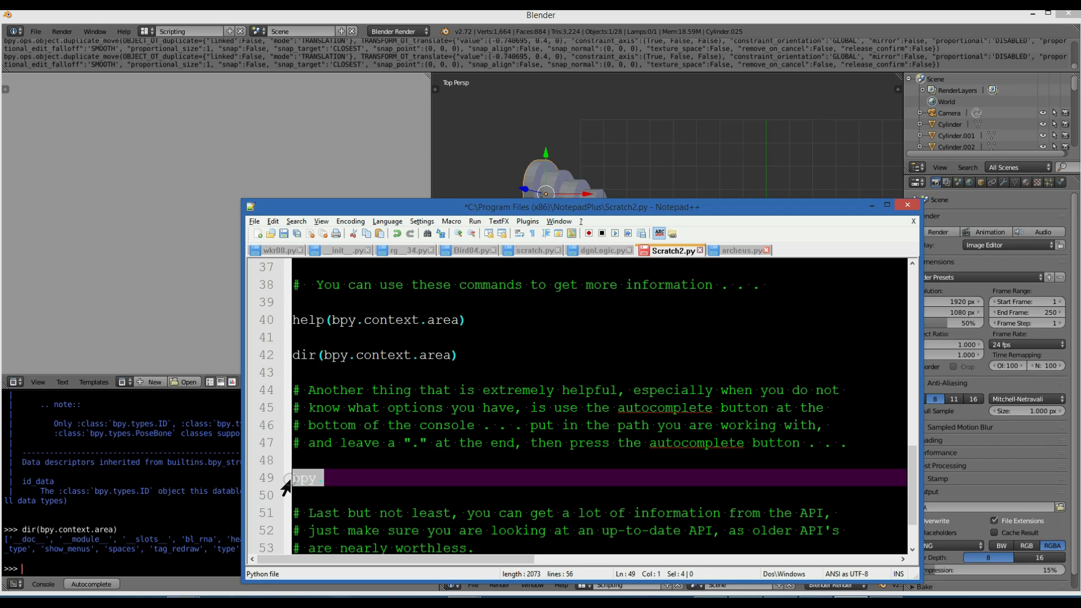
{"action": "left_click", "coordinate": [93, 567]}
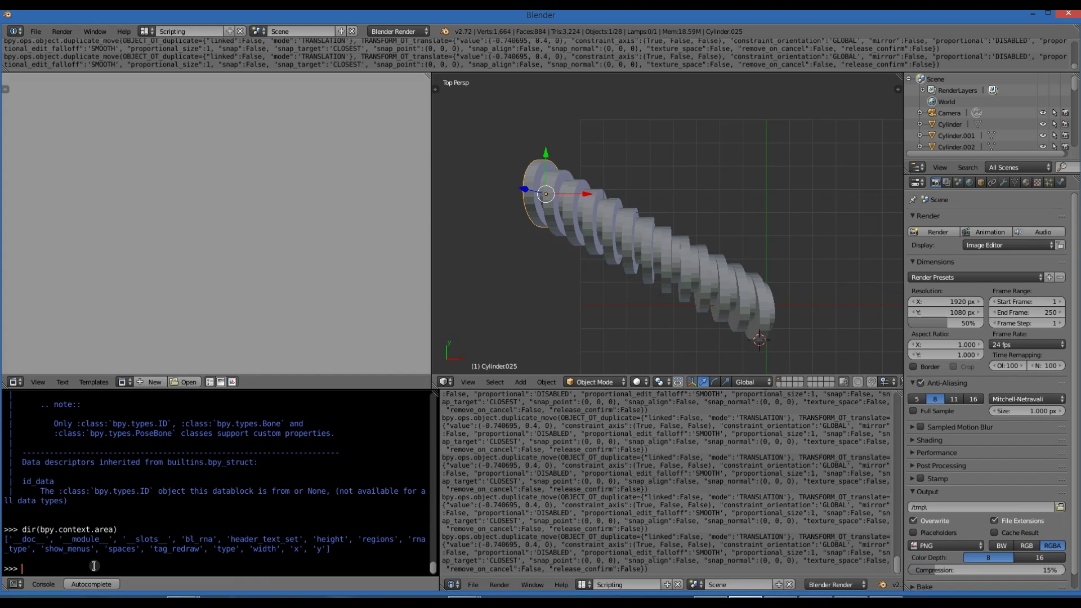
{"action": "key", "text": "Return"}
{"action": "type", "text": "bpy."}
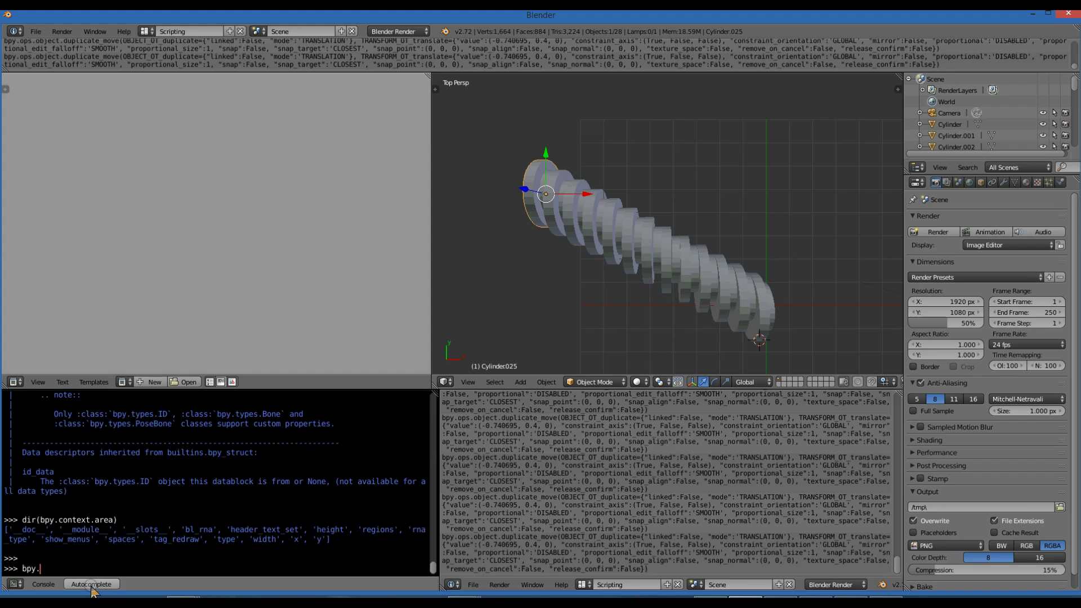
{"action": "left_click", "coordinate": [90, 584]}
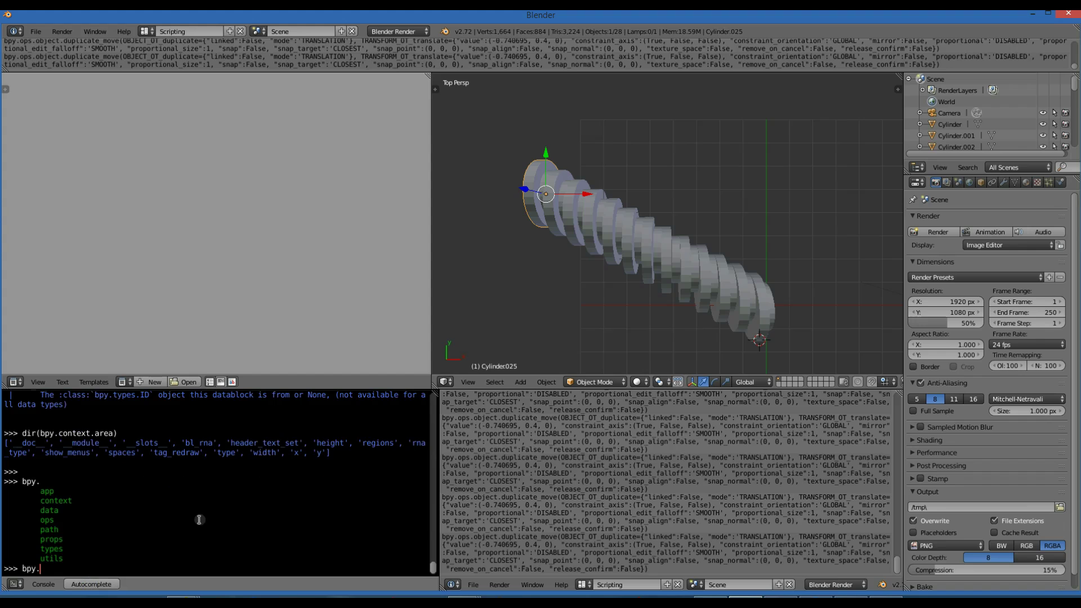
{"action": "key", "text": "alt+Tab"}
{"action": "scroll", "coordinate": [457, 499], "scroll_direction": "down", "scroll_amount": 1}
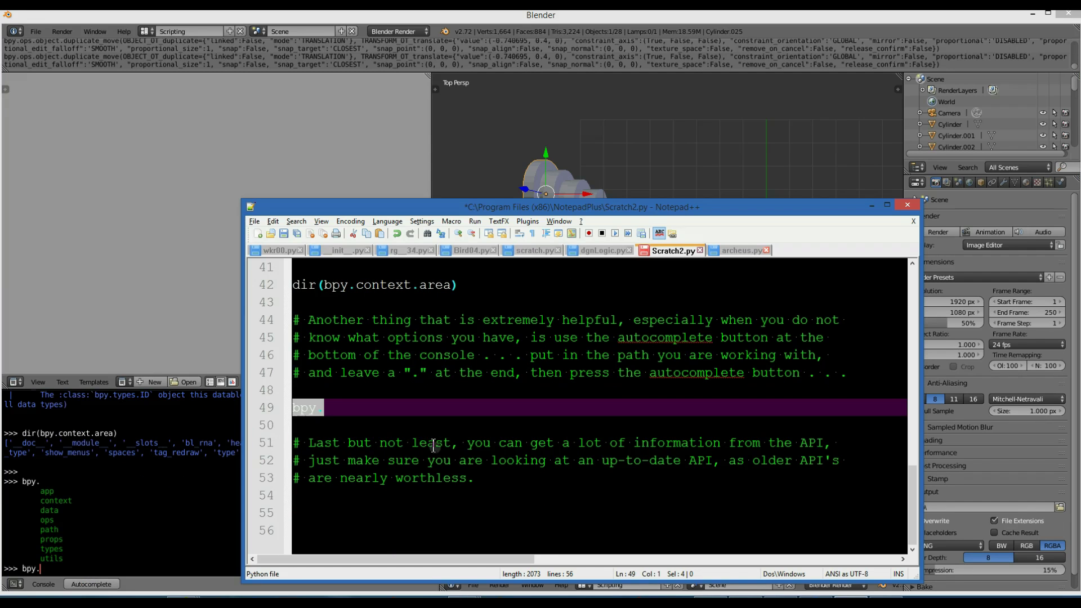